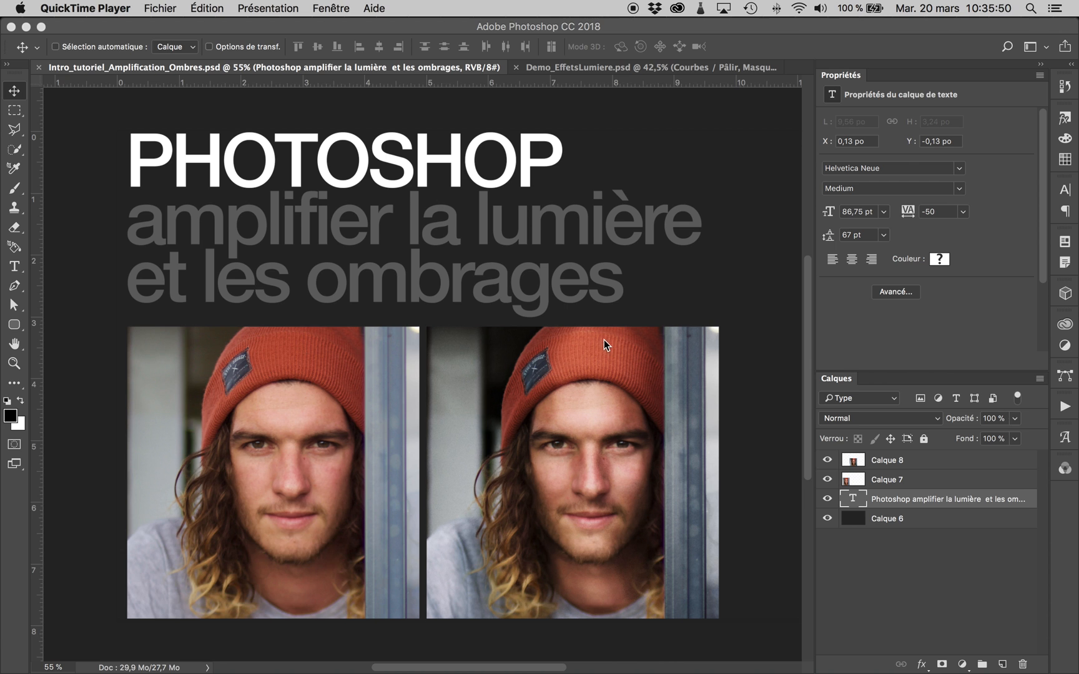
- Close the intro document and compare Demo_EffetsLumiere.psd with and without its background calibration group and the Courbes / Pâlir and Courbes / Foncer layers
{"action": "left_click", "coordinate": [572, 77]}
{"action": "key", "text": "super+w"}
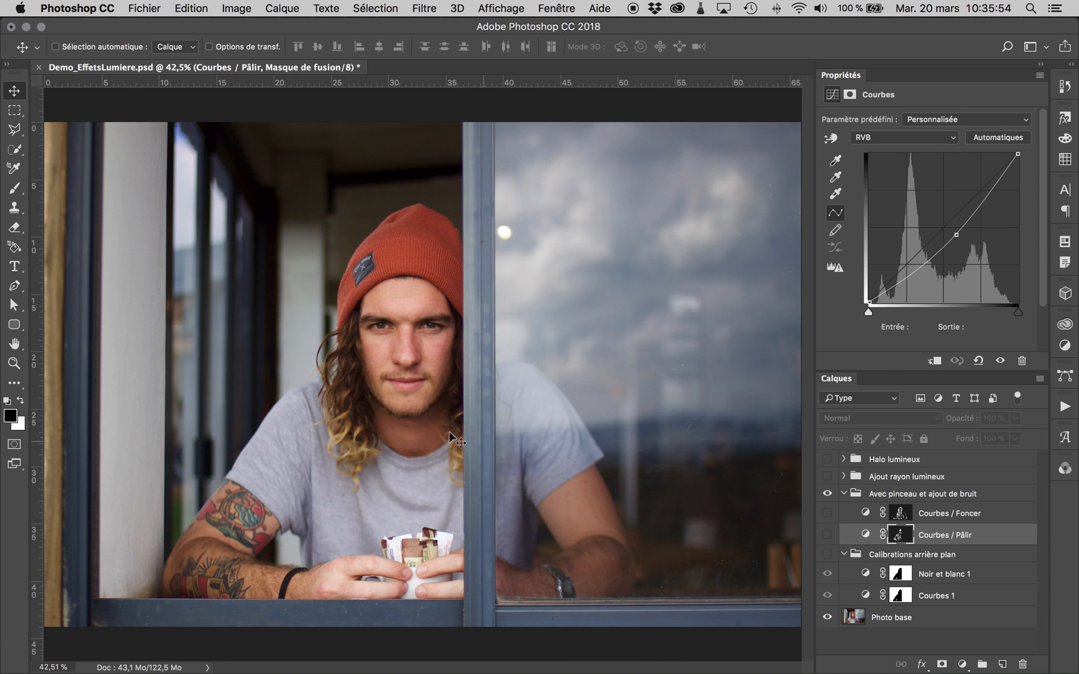
{"action": "left_click", "coordinate": [828, 555]}
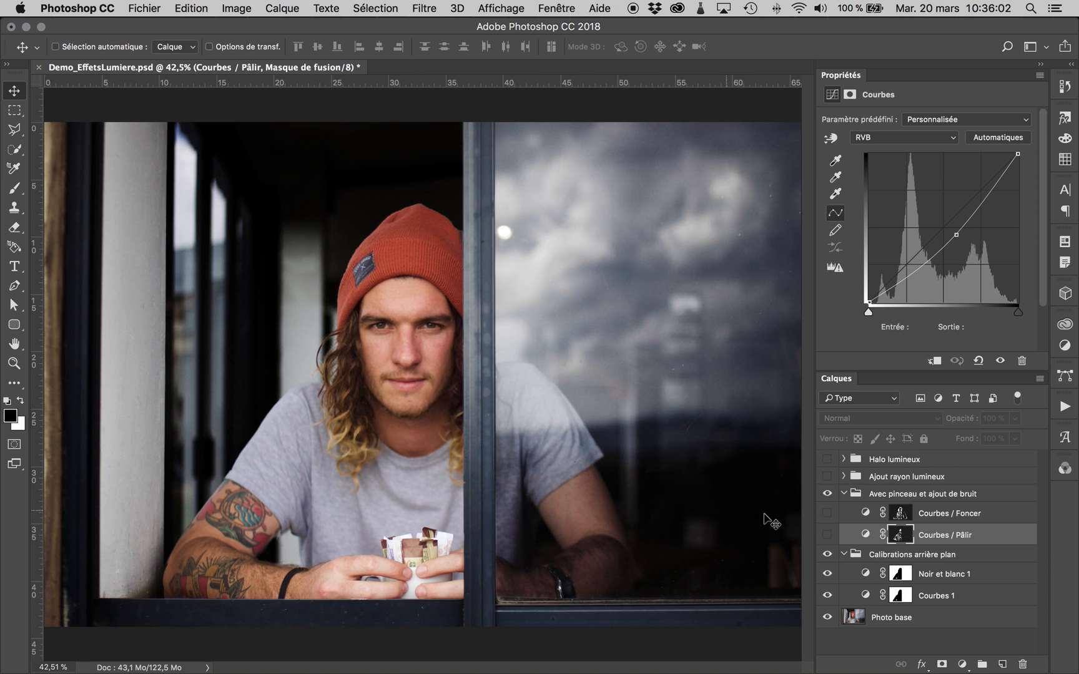
{"action": "left_click", "coordinate": [827, 535]}
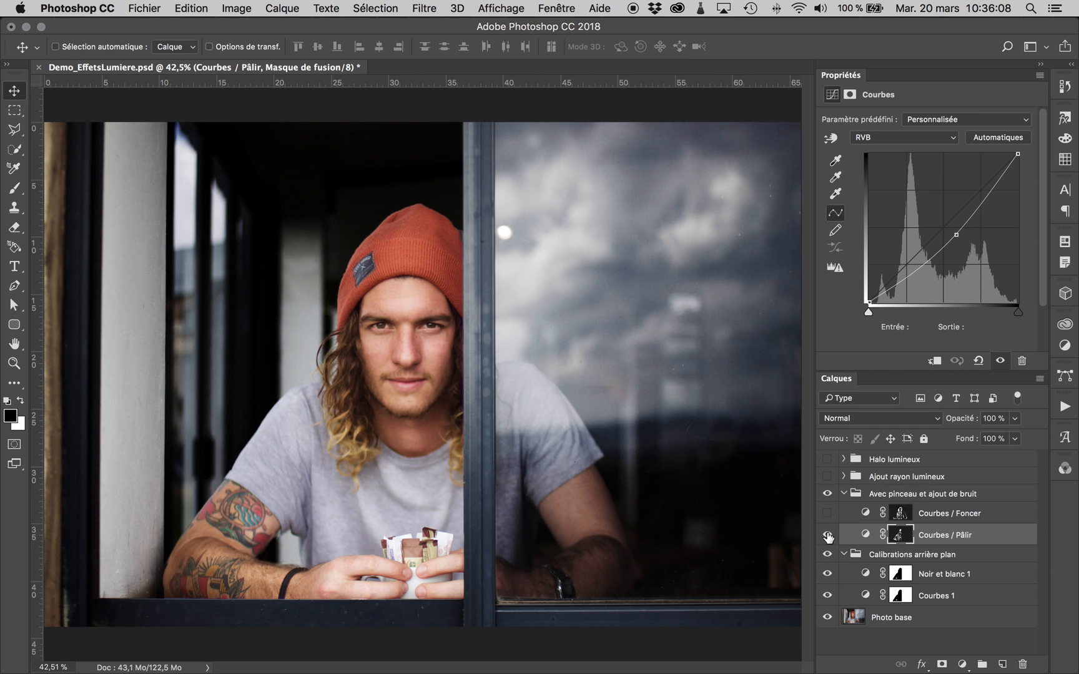
{"action": "left_click", "coordinate": [827, 514]}
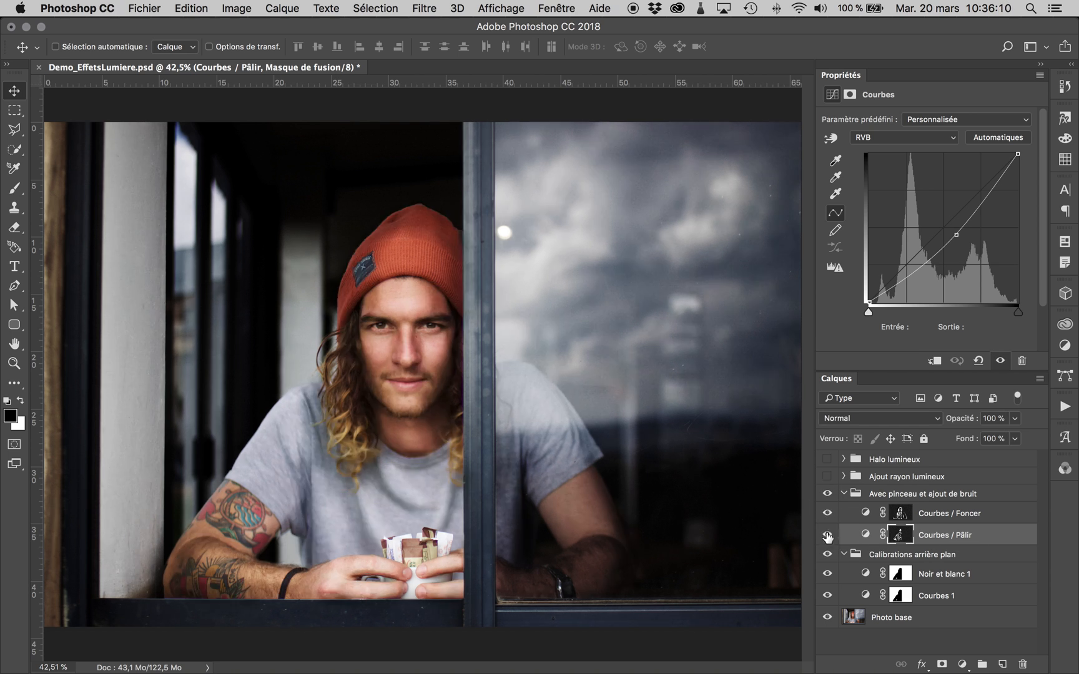
{"action": "left_click", "coordinate": [828, 514]}
{"action": "left_click", "coordinate": [828, 535]}
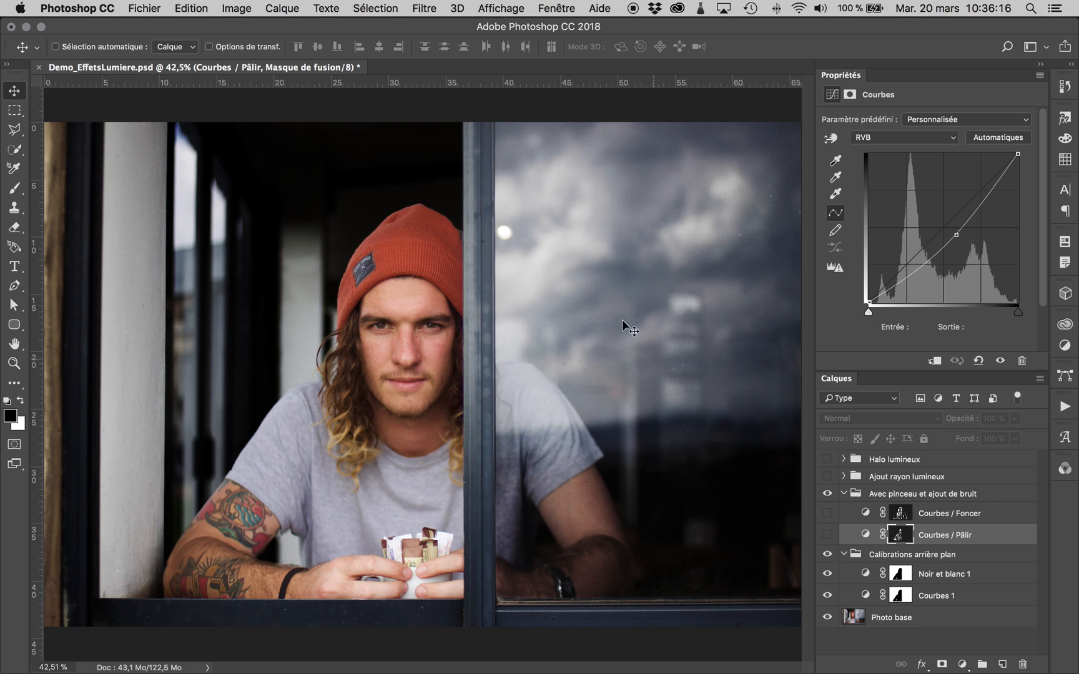
- Quit Photoshop saving the changes to Demo_EffetsLumiere.psd, and open pexels-photo-190956.jpeg in it
{"action": "key", "text": "super+q"}
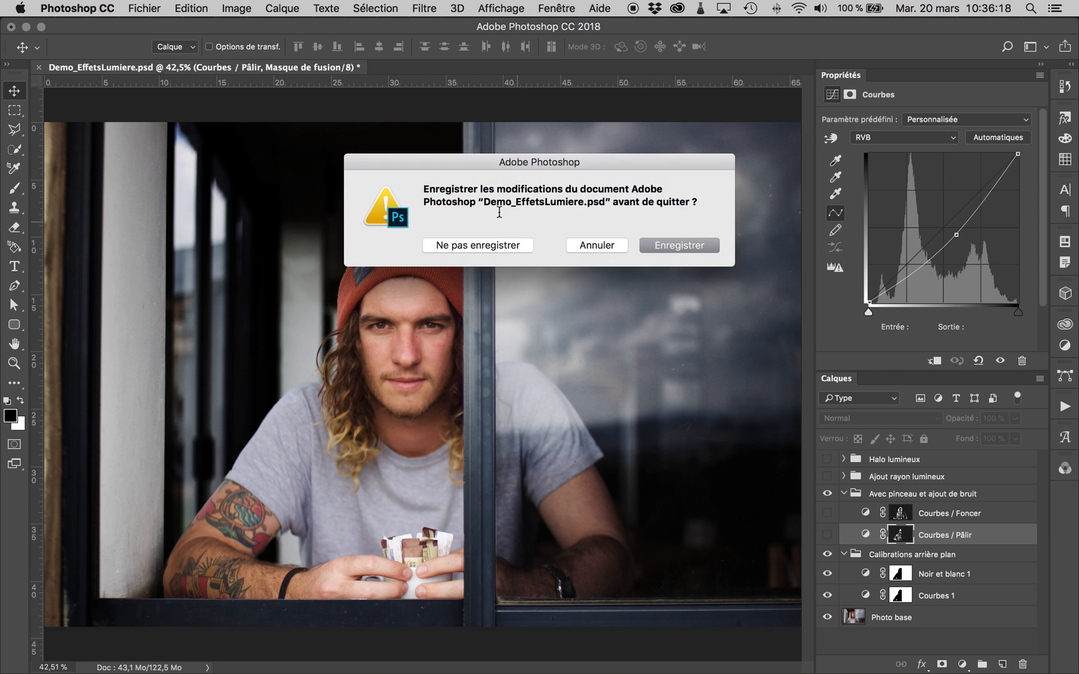
{"action": "left_click", "coordinate": [641, 244]}
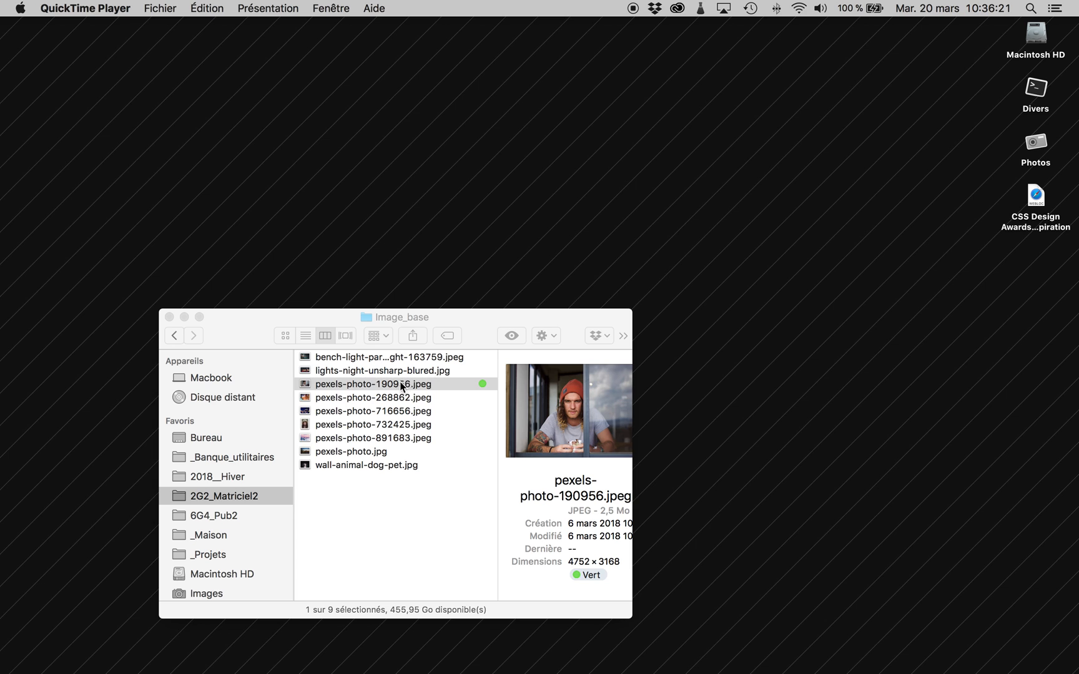
{"action": "left_click_drag", "start_coordinate": [402, 387], "coordinate": [748, 667]}
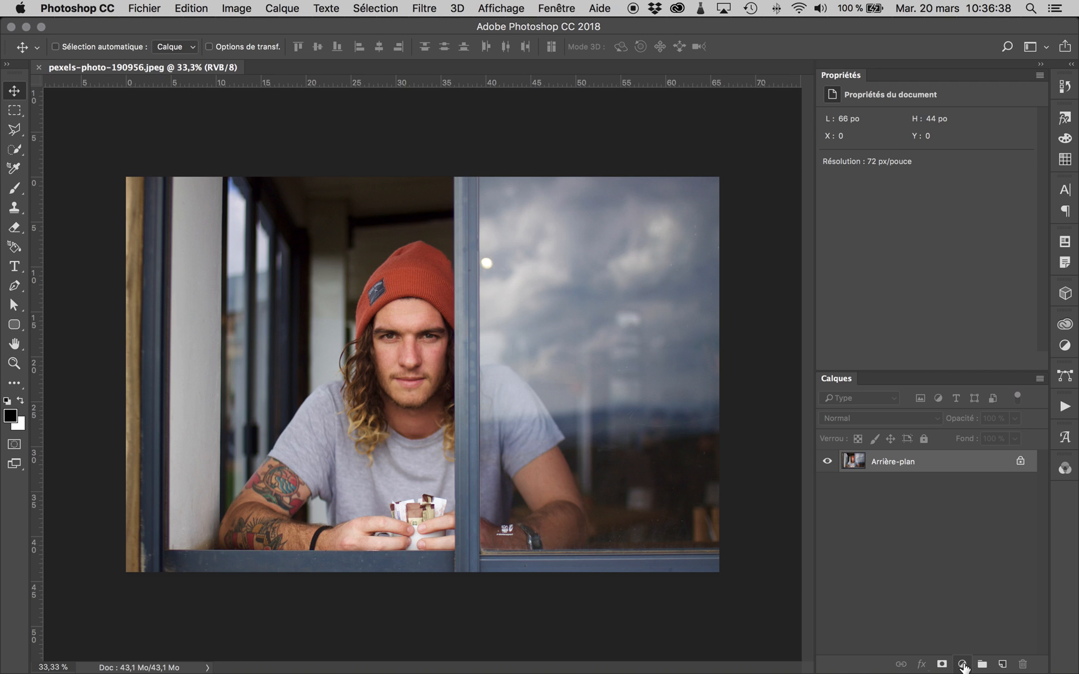
- Add a Curves adjustment layer and shape its RGB curve with points at input 61, output 79 and input 24, output 27
{"action": "left_click", "coordinate": [962, 664]}
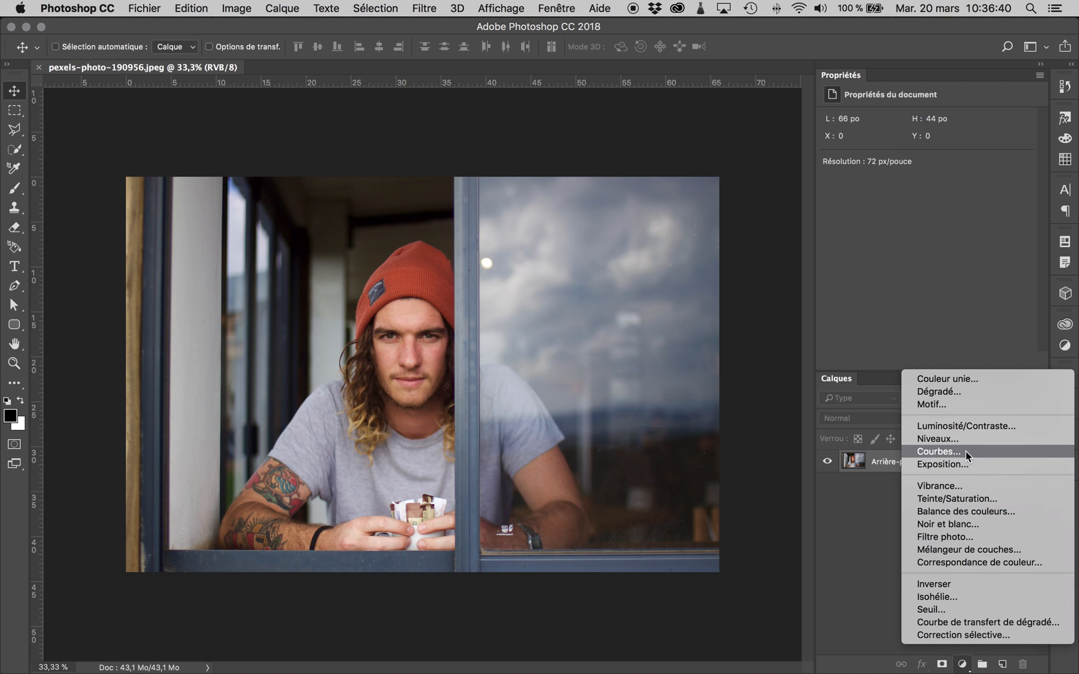
{"action": "left_click", "coordinate": [943, 453]}
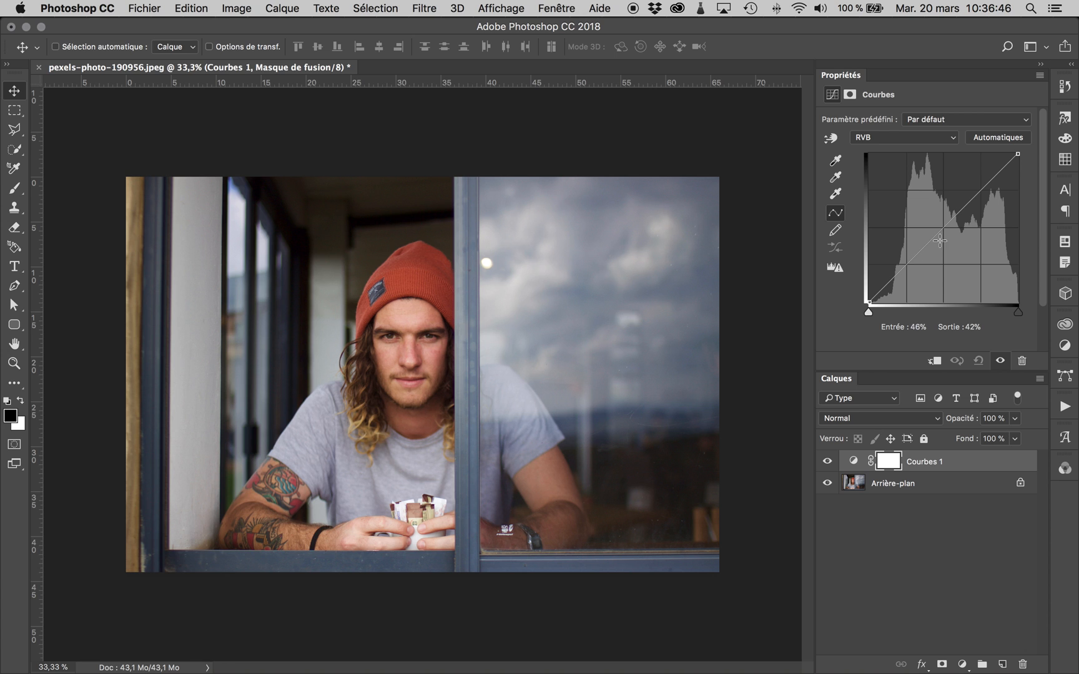
{"action": "left_click_drag", "start_coordinate": [939, 226], "coordinate": [960, 186]}
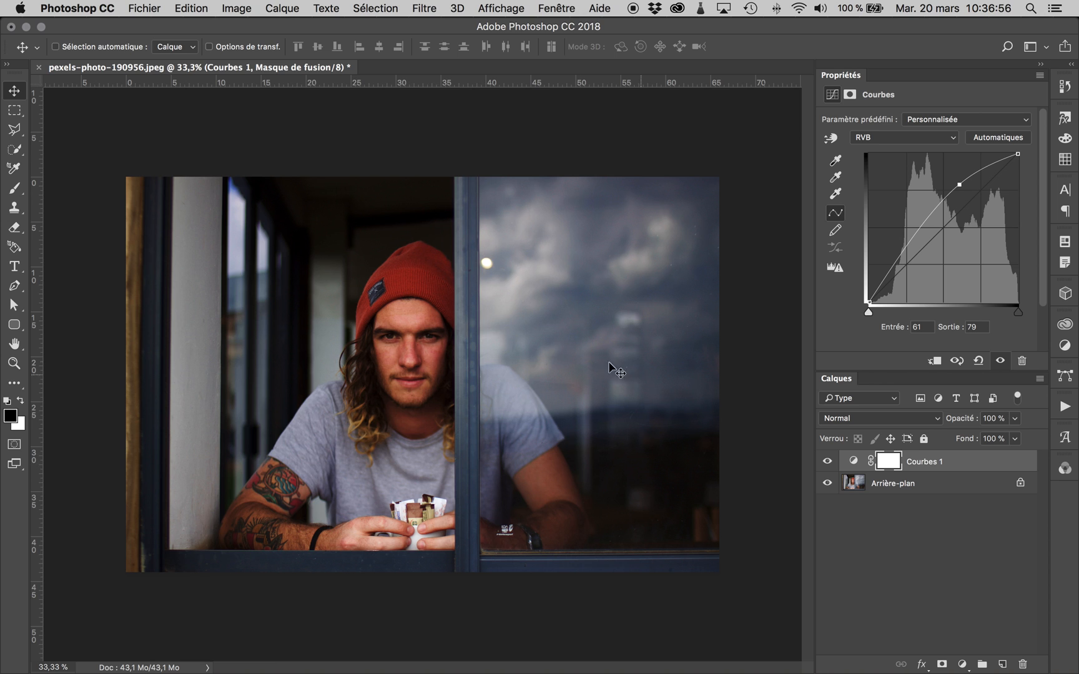
{"action": "left_click_drag", "start_coordinate": [900, 258], "coordinate": [910, 267]}
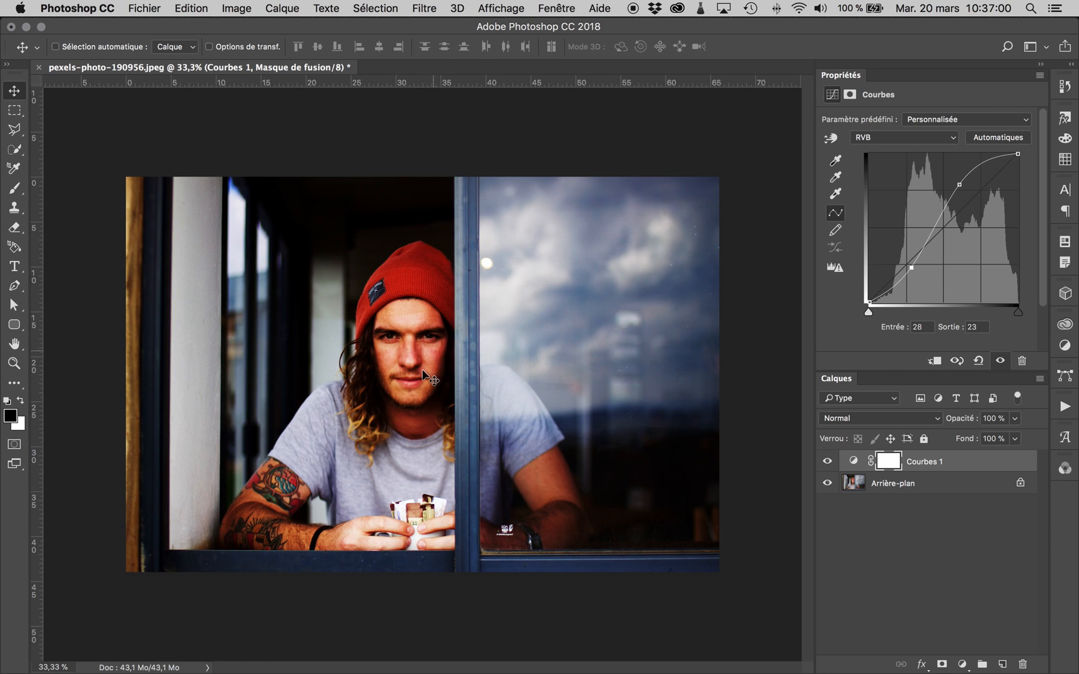
{"action": "left_click_drag", "start_coordinate": [915, 260], "coordinate": [906, 265]}
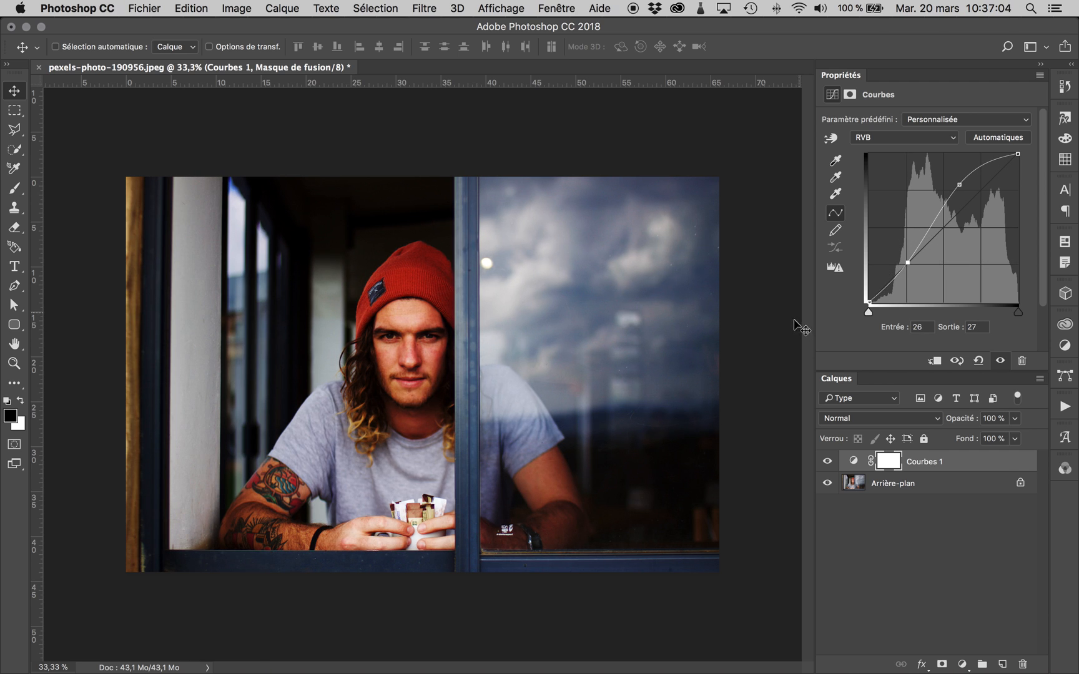
{"action": "left_click_drag", "start_coordinate": [907, 262], "coordinate": [905, 262]}
- Paint the man black on the Curves layer mask with a soft 297 px brush to exclude him from the adjustment
{"action": "left_click", "coordinate": [14, 188]}
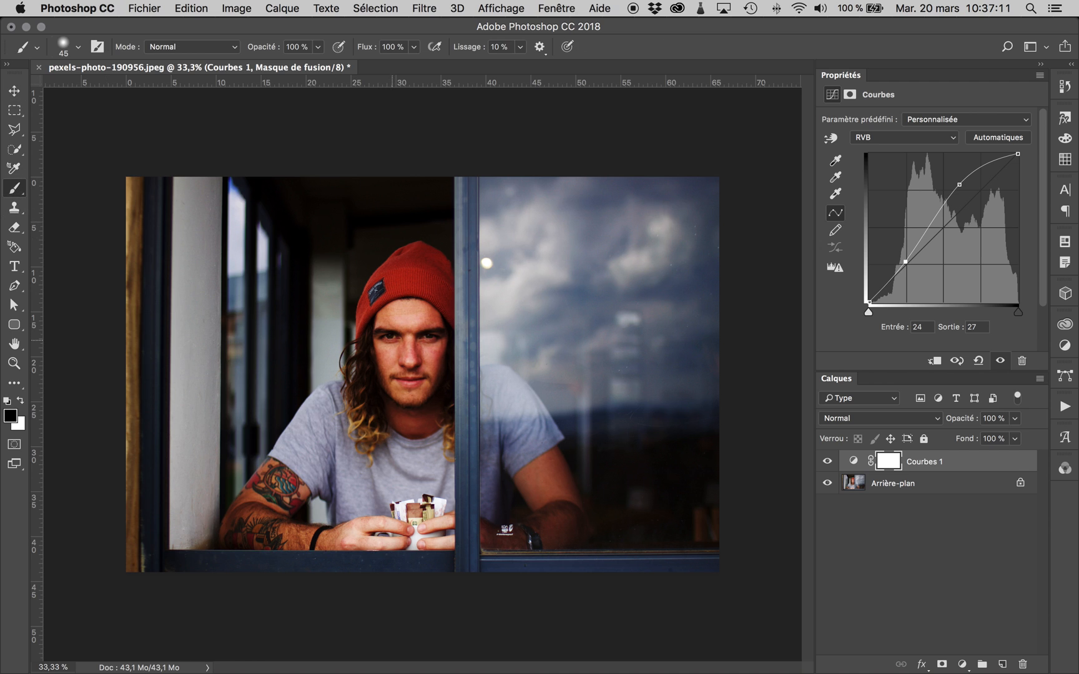
{"action": "left_click", "coordinate": [78, 47]}
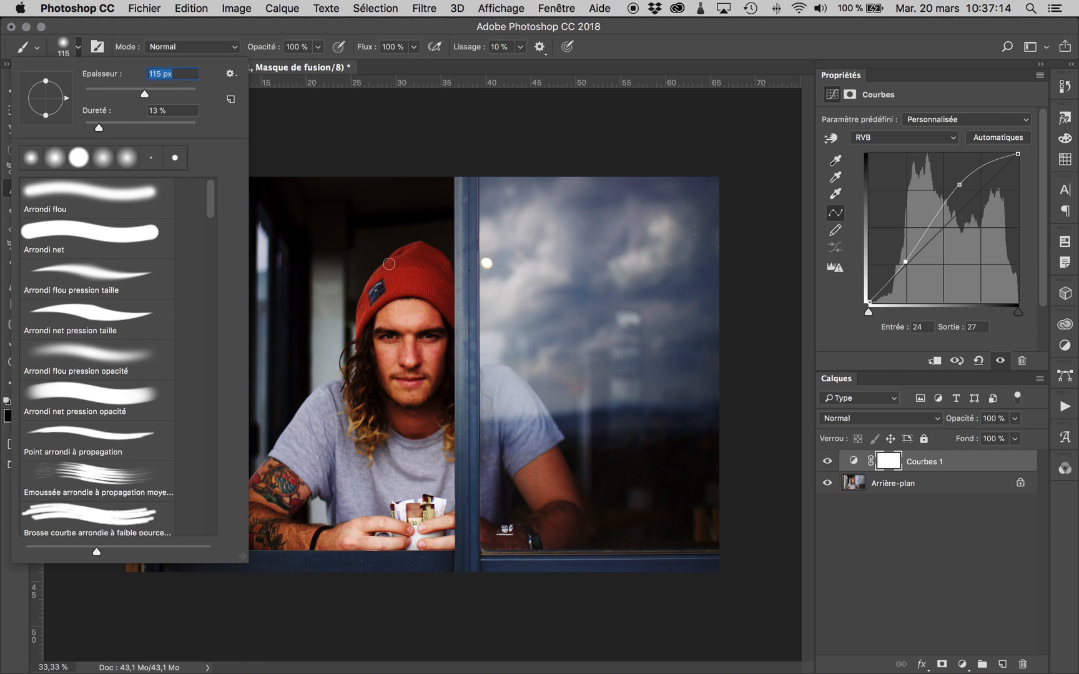
{"action": "left_click", "coordinate": [174, 93]}
{"action": "left_click", "coordinate": [423, 318]}
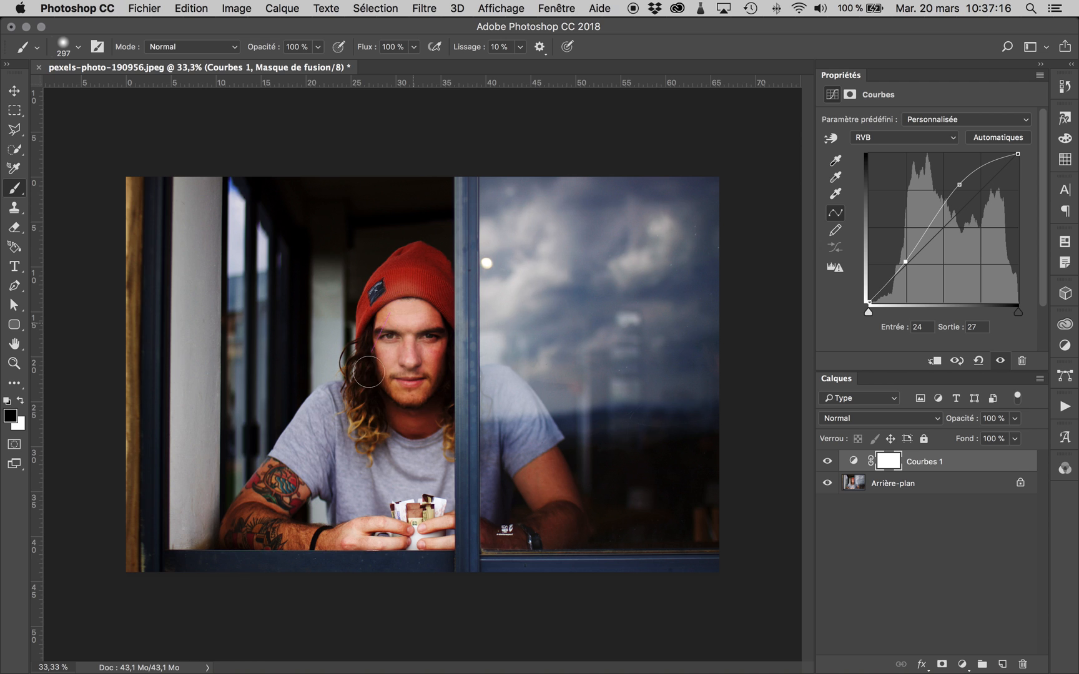
{"action": "mouse_move", "coordinate": [396, 299]}
{"action": "left_mouse_down"}
{"action": "mouse_move", "coordinate": [242, 520]}
{"action": "mouse_move", "coordinate": [249, 528]}
{"action": "mouse_move", "coordinate": [275, 531]}
{"action": "mouse_move", "coordinate": [279, 493]}
{"action": "mouse_move", "coordinate": [306, 471]}
{"action": "mouse_move", "coordinate": [354, 480]}
{"action": "mouse_move", "coordinate": [375, 401]}
{"action": "mouse_move", "coordinate": [338, 486]}
{"action": "mouse_move", "coordinate": [384, 524]}
{"action": "mouse_move", "coordinate": [400, 328]}
{"action": "mouse_move", "coordinate": [429, 464]}
{"action": "mouse_move", "coordinate": [443, 361]}
{"action": "left_mouse_up"}
{"action": "mouse_move", "coordinate": [431, 288]}
{"action": "left_mouse_down"}
{"action": "mouse_move", "coordinate": [418, 263]}
{"action": "mouse_move", "coordinate": [396, 268]}
{"action": "mouse_move", "coordinate": [371, 323]}
{"action": "mouse_move", "coordinate": [415, 387]}
{"action": "left_mouse_up"}
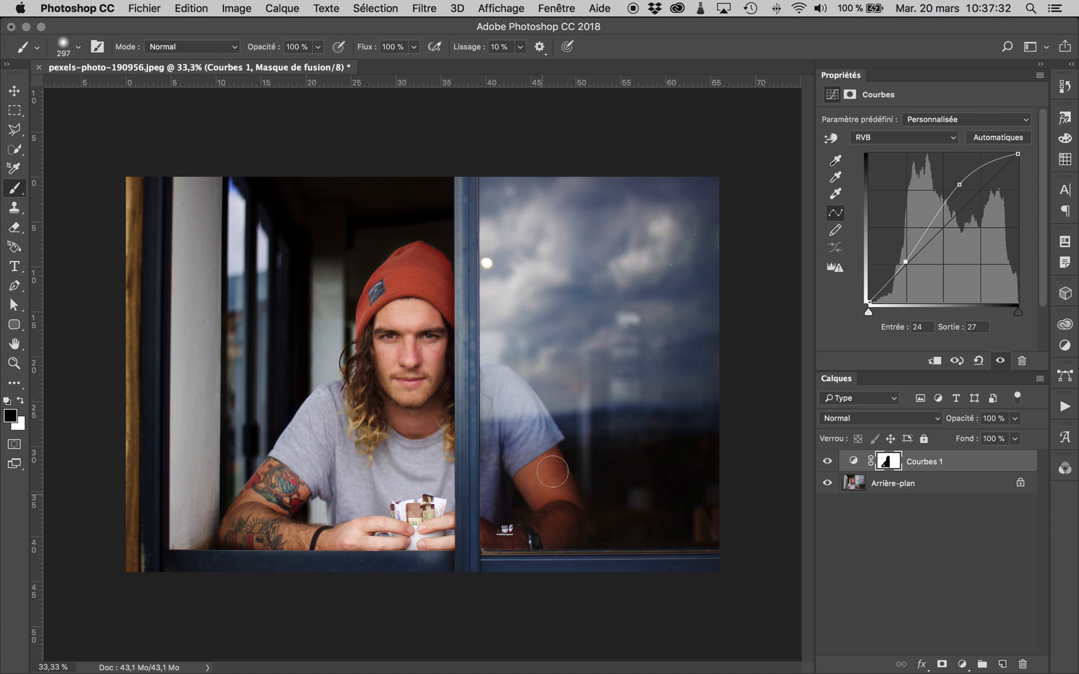
- Outline the window sill strip below the man's arms with the Polygonal Lasso and fill it with white on the Curves mask
{"action": "left_click", "coordinate": [13, 129]}
{"action": "left_click", "coordinate": [459, 552]}
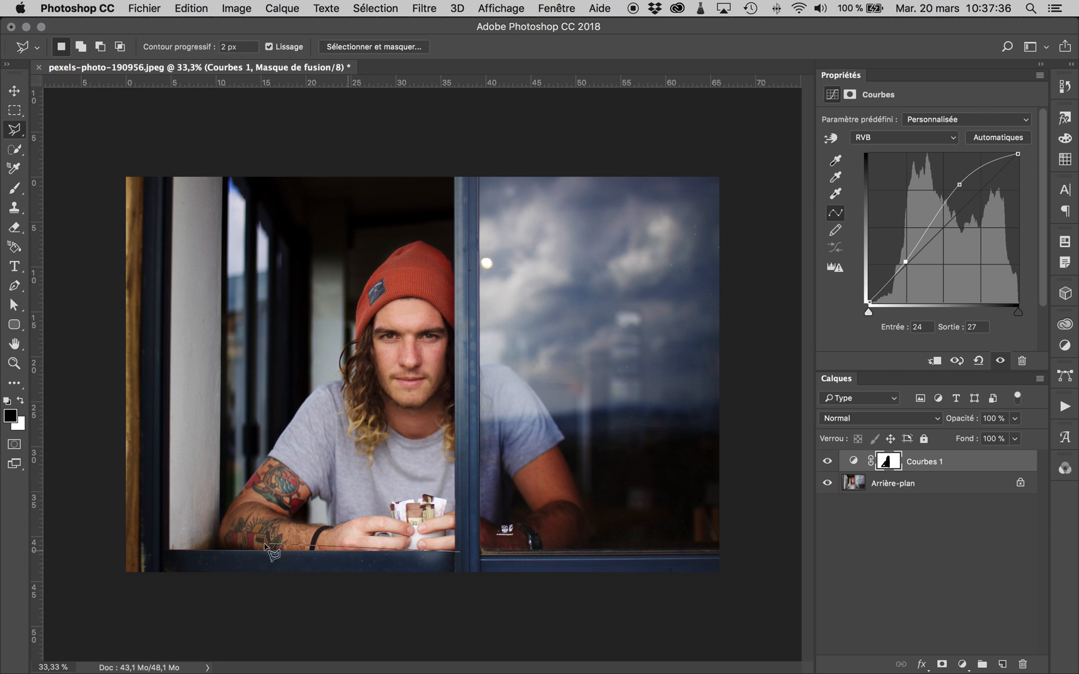
{"action": "left_click", "coordinate": [250, 552]}
{"action": "left_click", "coordinate": [250, 570]}
{"action": "double_click", "coordinate": [499, 571]}
{"action": "key", "text": "alt+BackSpace"}
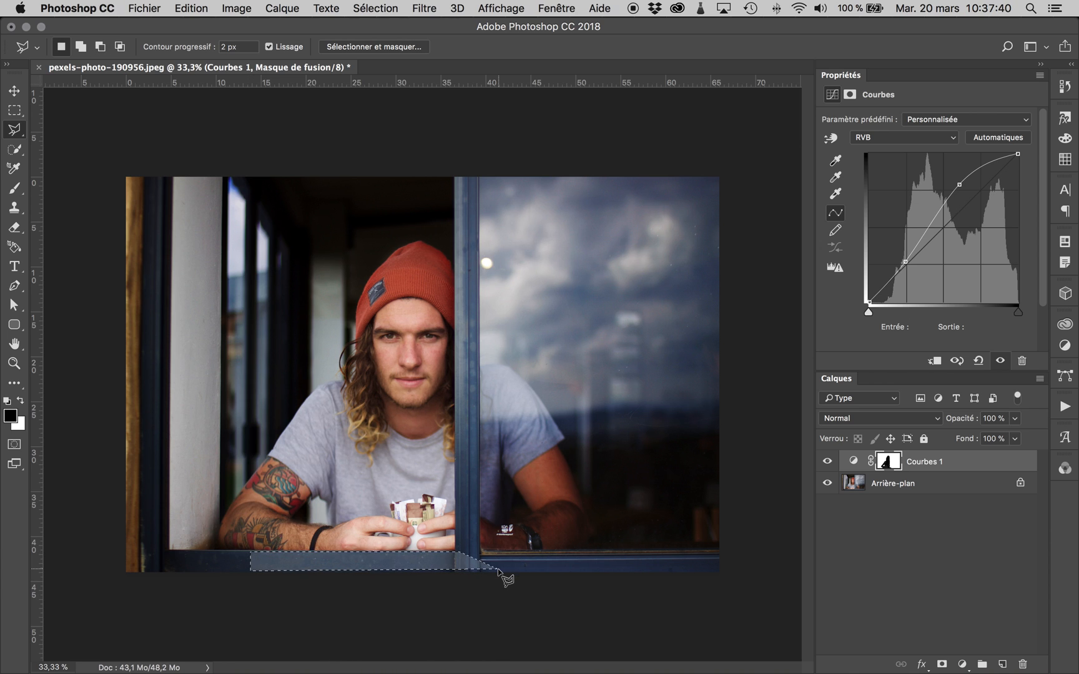
{"action": "key", "text": "alt+super+z"}
{"action": "key", "text": "alt+BackSpace"}
{"action": "key", "text": "super+BackSpace"}
{"action": "key", "text": "super+d"}
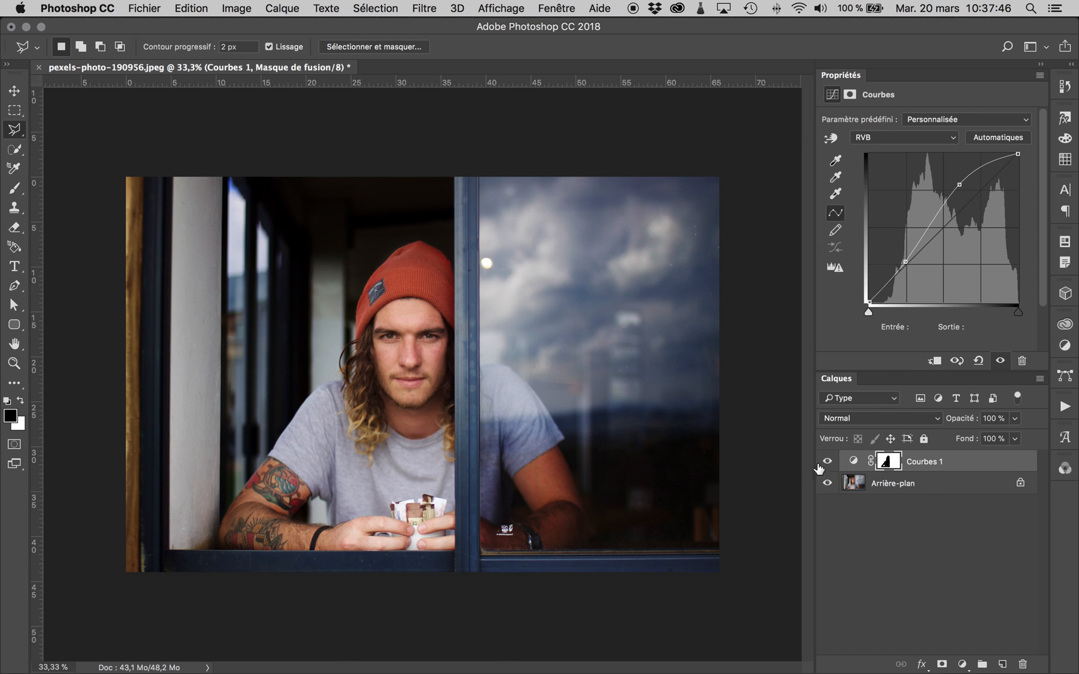
- Switch to the Brush with white as foreground colour and compare the photo with and without the Curves layer
{"action": "left_click", "coordinate": [15, 149]}
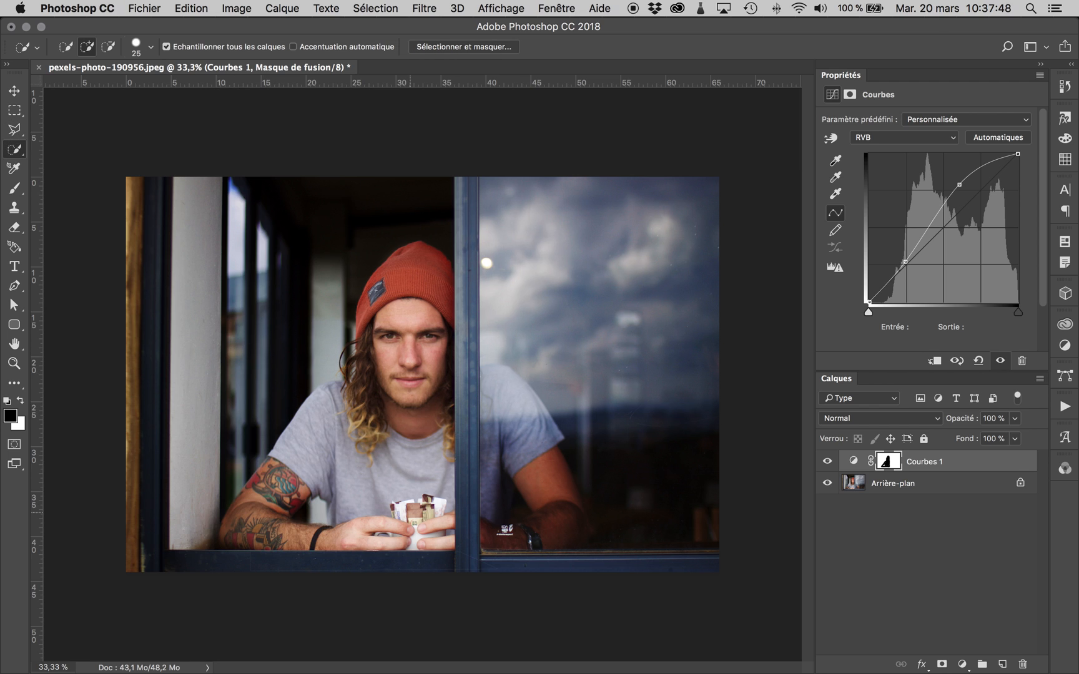
{"action": "left_click", "coordinate": [14, 187]}
{"action": "left_click", "coordinate": [21, 400]}
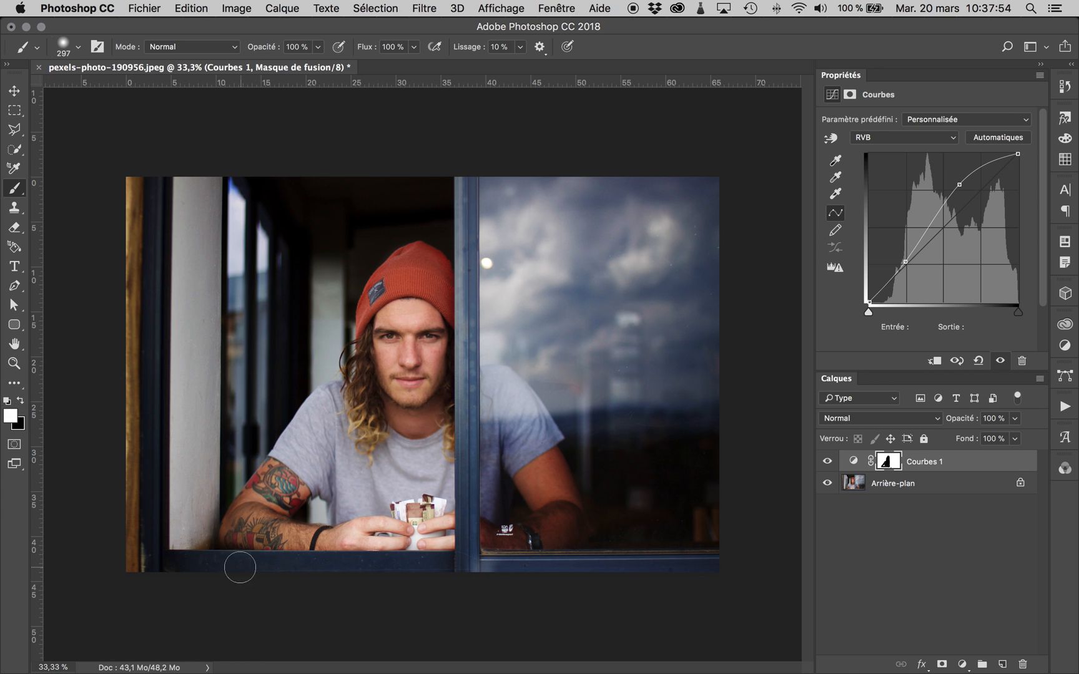
{"action": "left_click", "coordinate": [826, 462]}
{"action": "left_click", "coordinate": [827, 462]}
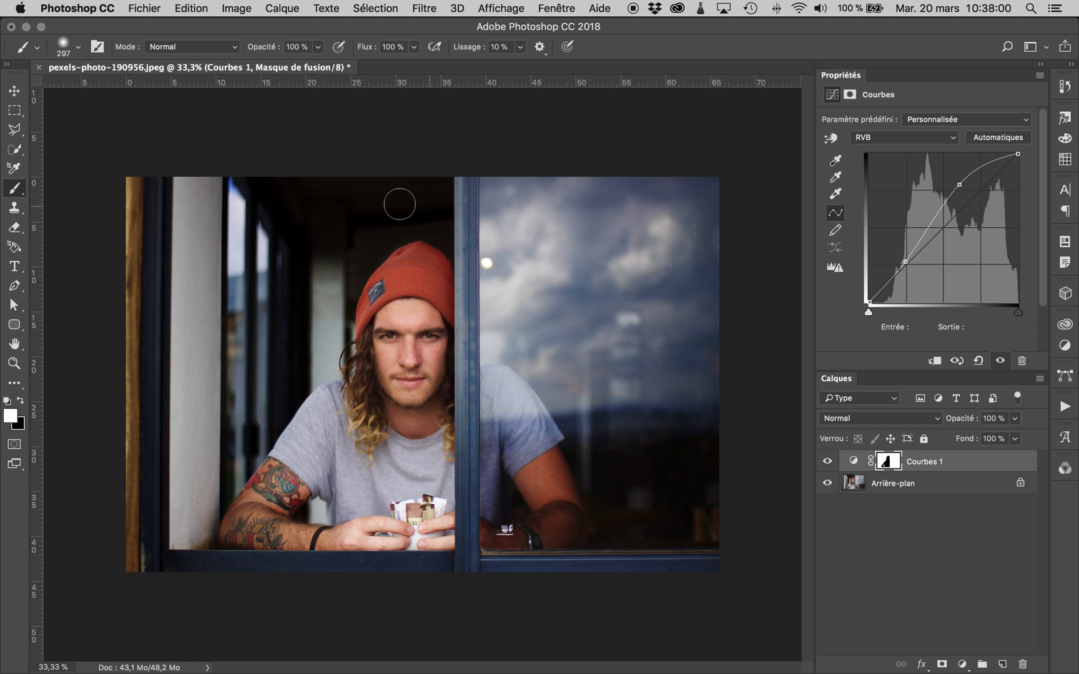
- Add a Black & White adjustment layer limited to the area of the Curves mask and set its opacity to 34%
{"action": "left_click", "coordinate": [891, 465], "text": "super"}
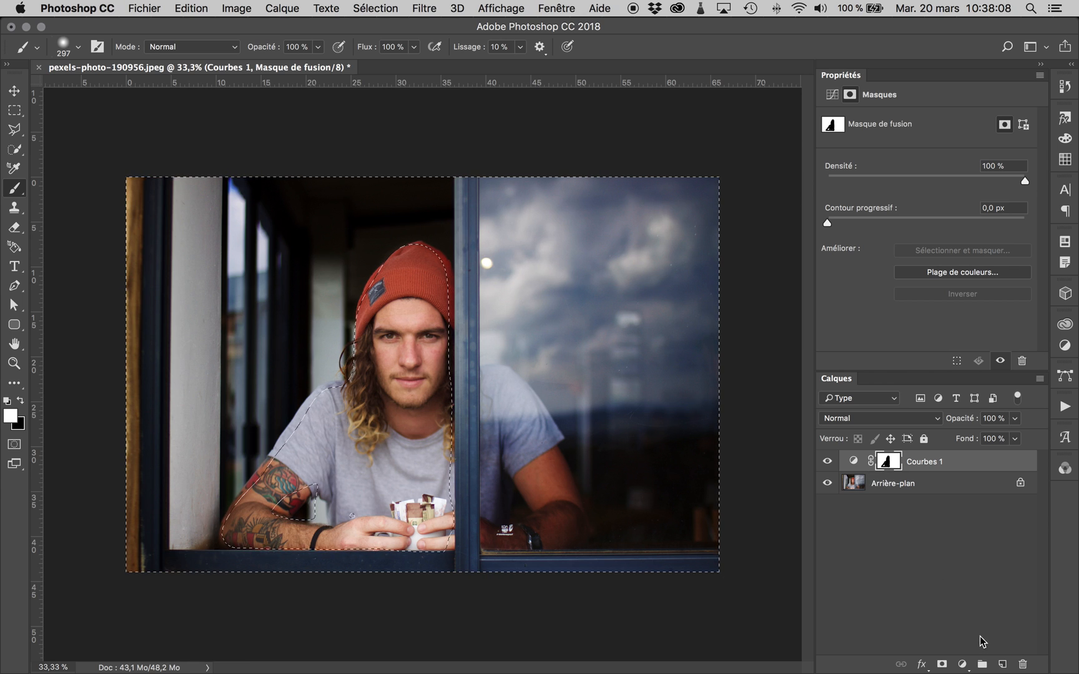
{"action": "left_click", "coordinate": [963, 665]}
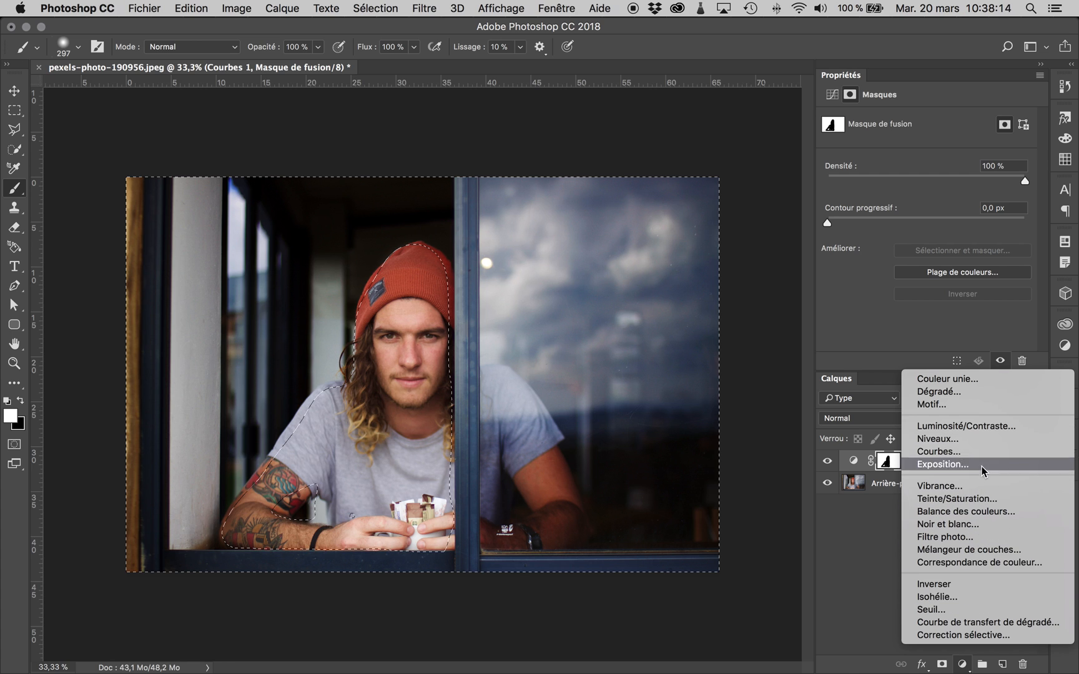
{"action": "left_click", "coordinate": [988, 526]}
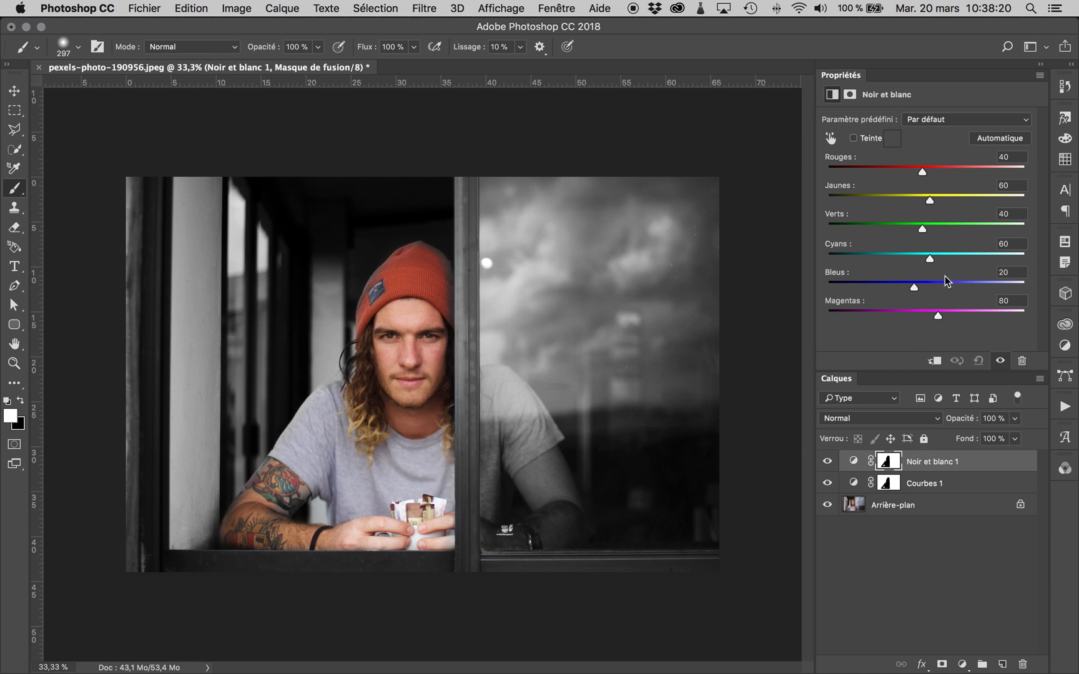
{"action": "left_click", "coordinate": [1016, 425]}
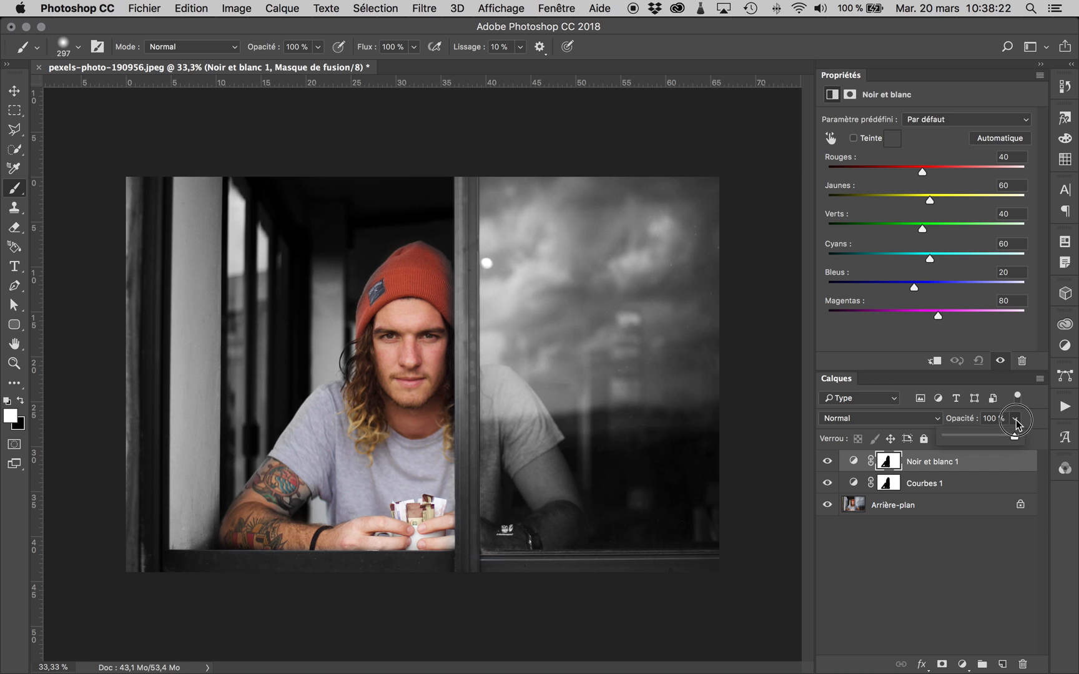
{"action": "left_click_drag", "start_coordinate": [1011, 439], "coordinate": [970, 440]}
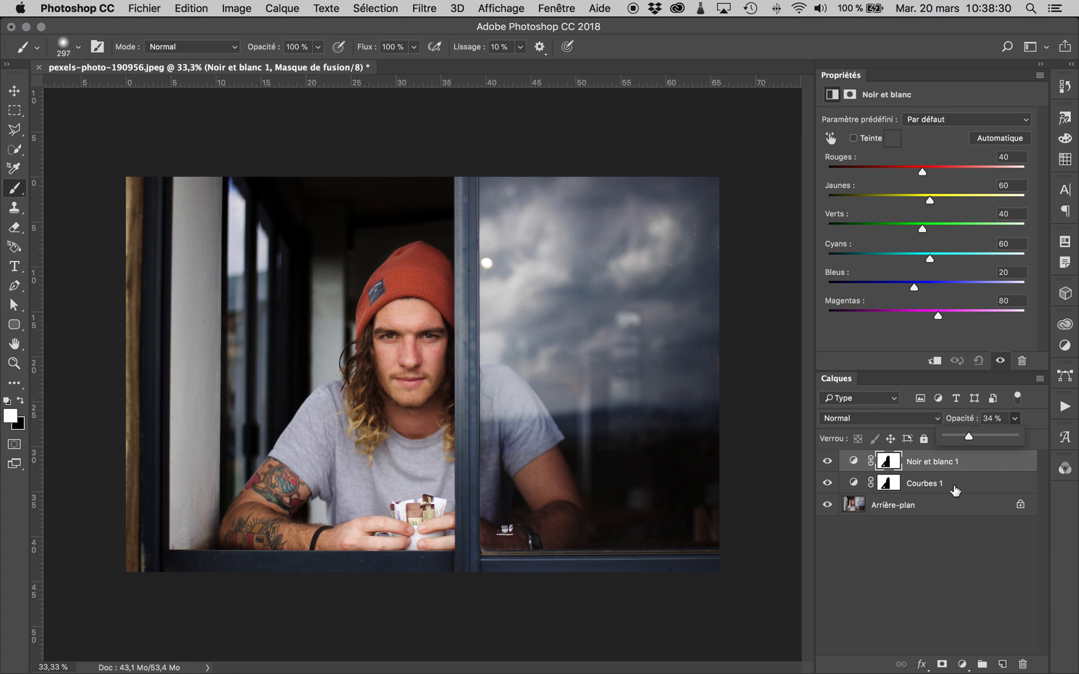
- Group the Black & White and Curves adjustment layers and name the group "Calibration arriere-plan"
{"action": "left_click", "coordinate": [953, 487], "text": "shift"}
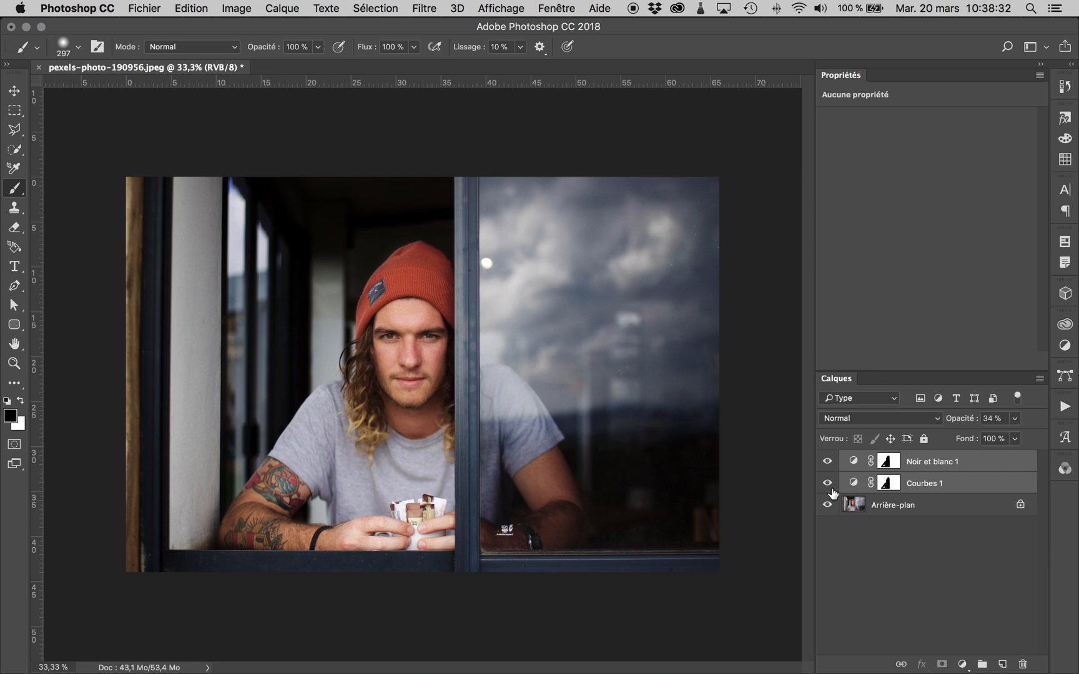
{"action": "key", "text": "super+g"}
{"action": "double_click", "coordinate": [882, 459]}
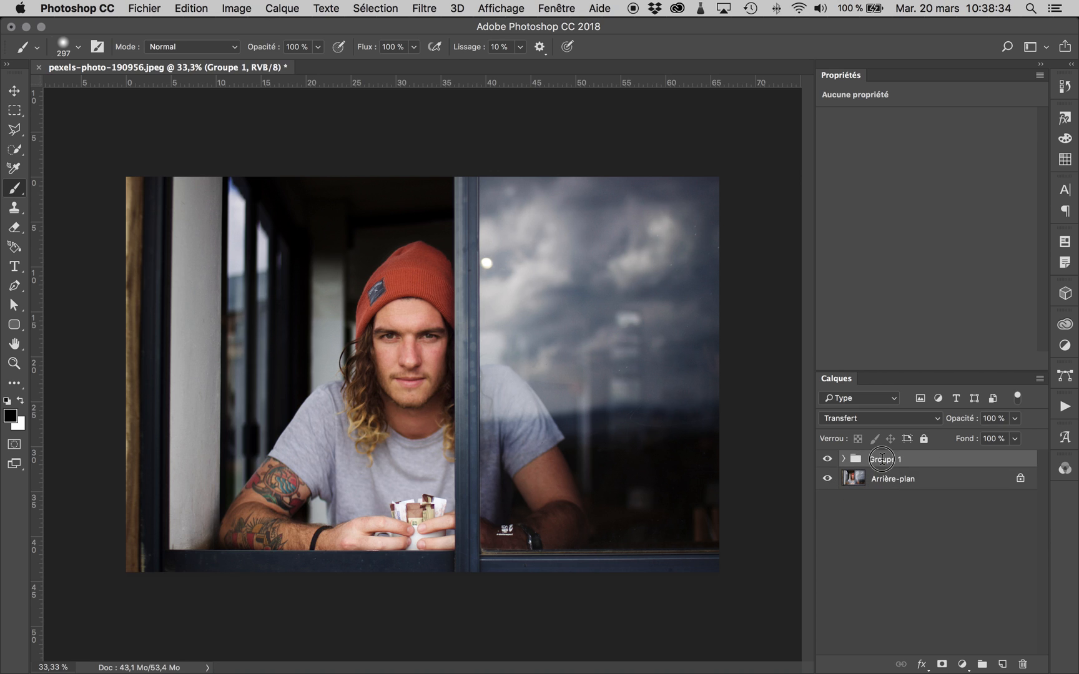
{"action": "type", "text": "Calibration arriere-plan"}
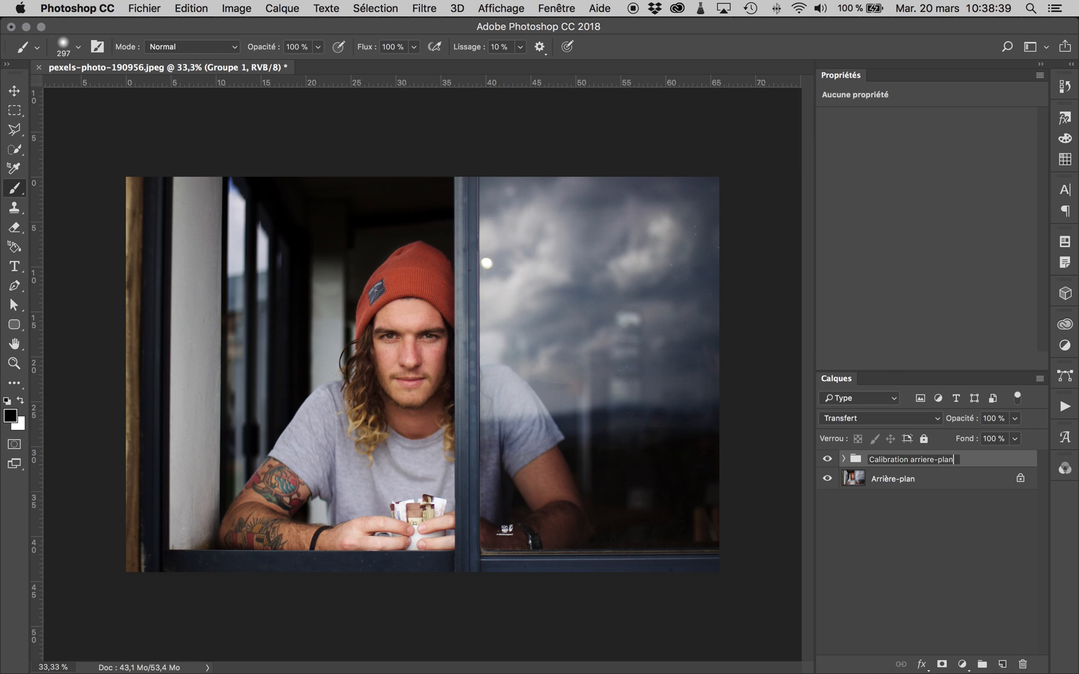
{"action": "key", "text": "Return"}
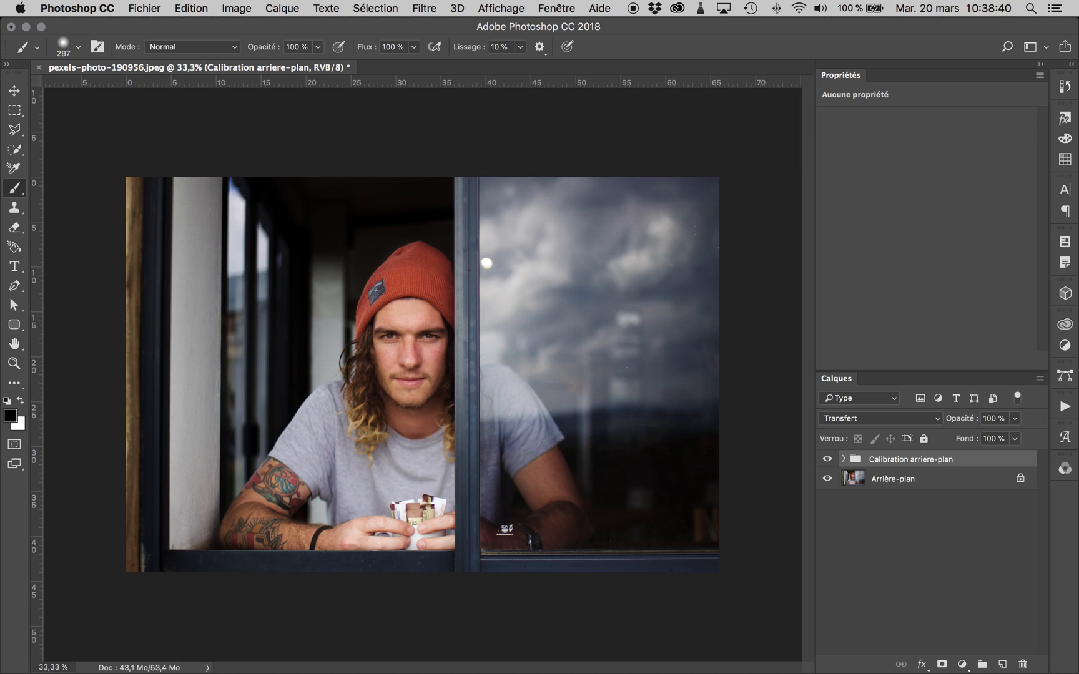
- Add a Curves adjustment layer named "Courbes Pâlir" above the group and lighten it with a curve point at input 21, output 9
{"action": "key", "text": "super+plus"}
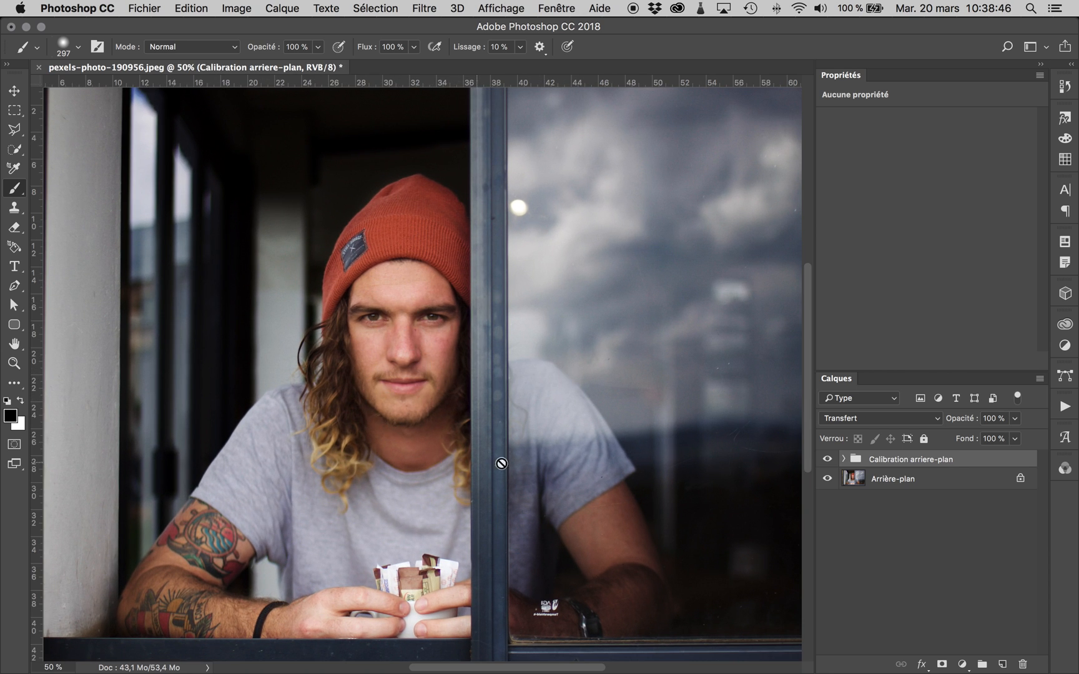
{"action": "key", "text": "super+plus"}
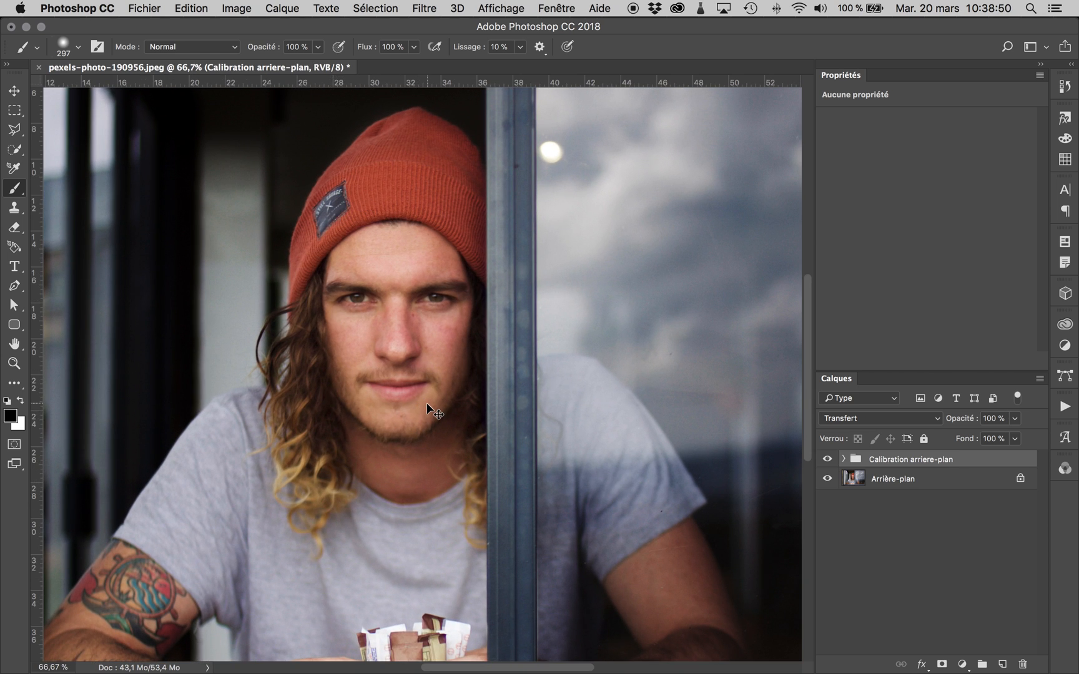
{"action": "key", "text": "super+1"}
{"action": "scroll", "coordinate": [381, 501], "scroll_direction": "up", "scroll_amount": 2}
{"action": "scroll", "coordinate": [381, 501], "scroll_direction": "up", "scroll_amount": 1}
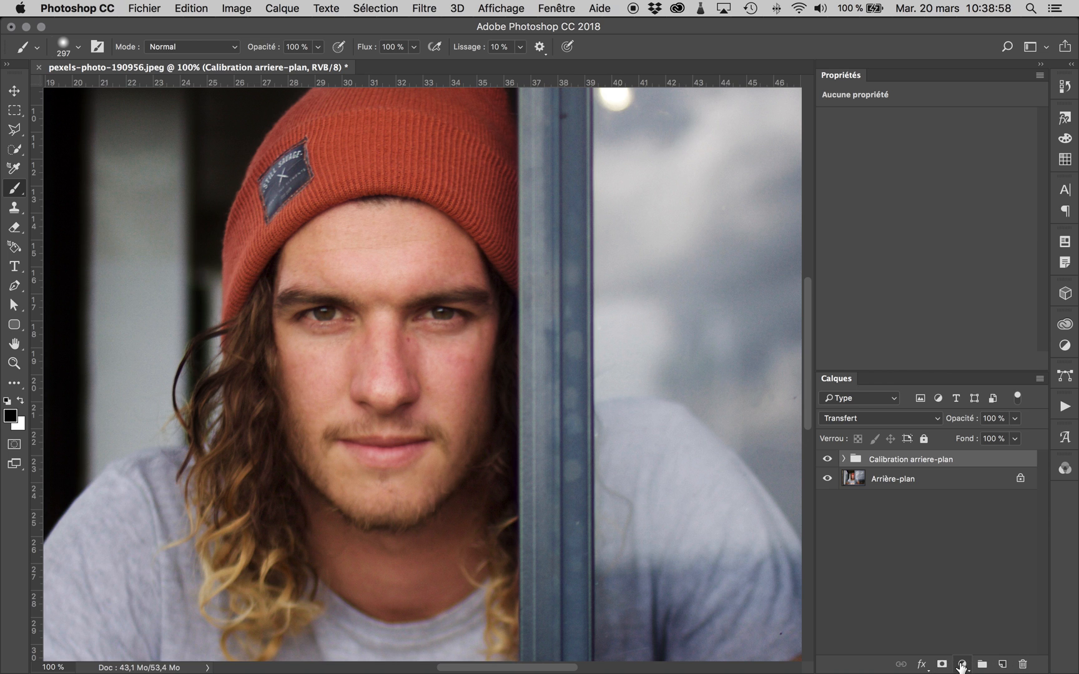
{"action": "left_click", "coordinate": [962, 665]}
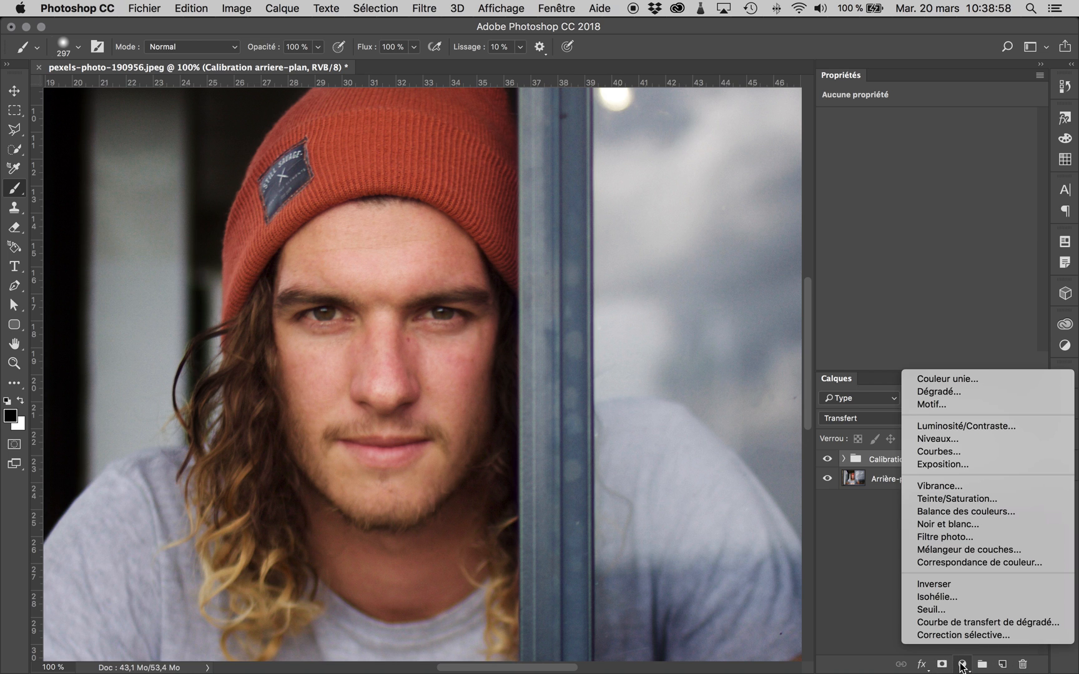
{"action": "left_click", "coordinate": [969, 451]}
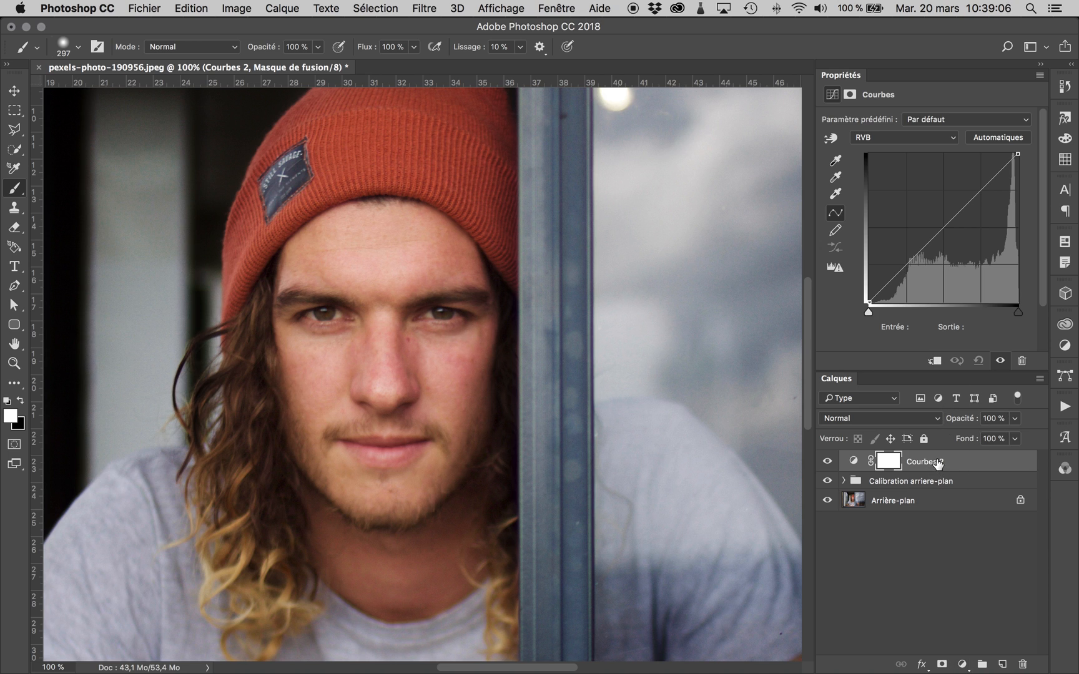
{"action": "double_click", "coordinate": [938, 462]}
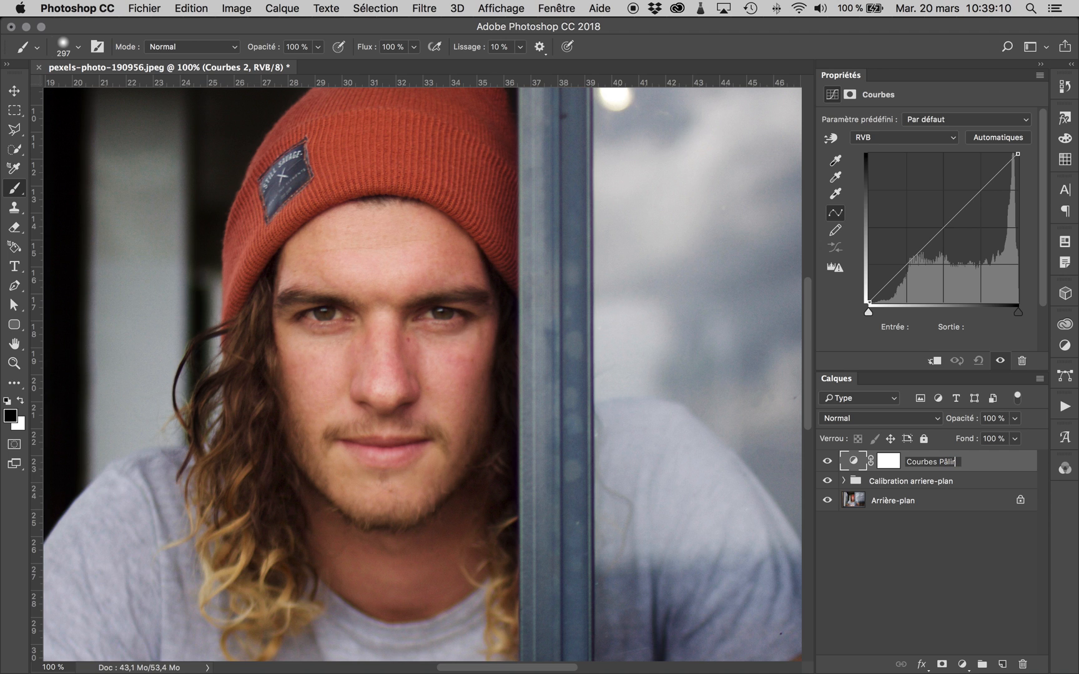
{"action": "key", "text": "Return"}
{"action": "left_click_drag", "start_coordinate": [894, 278], "coordinate": [901, 292]}
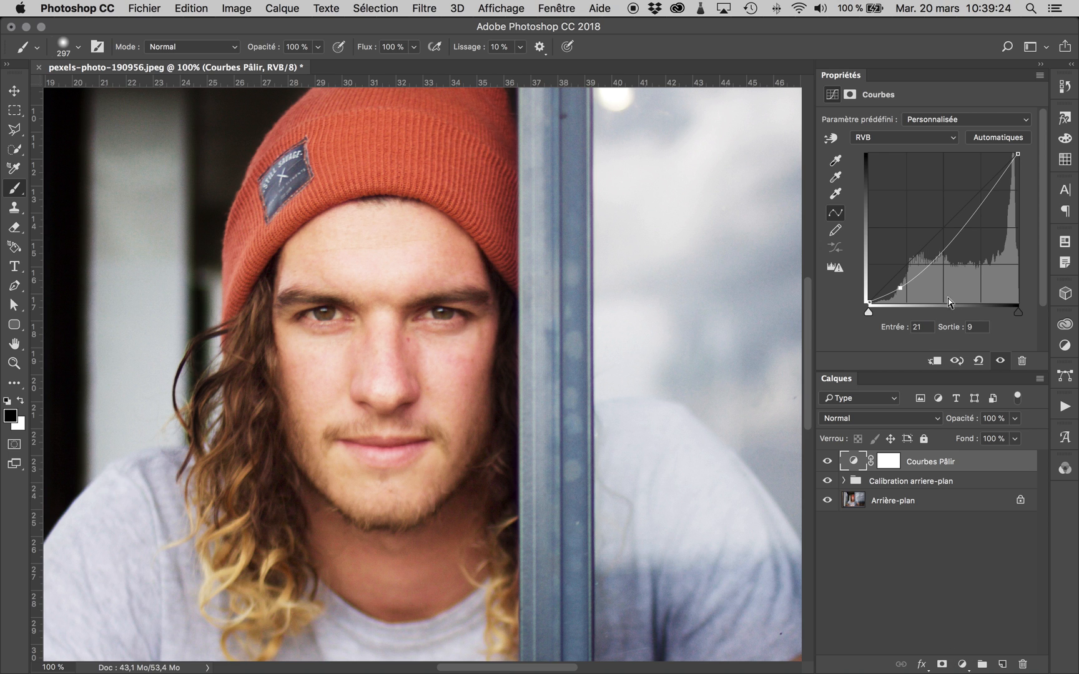
- Add another Curves adjustment layer named "Courbes foncer" and darken it with a curve point at input 54, output 74
{"action": "left_click", "coordinate": [963, 665]}
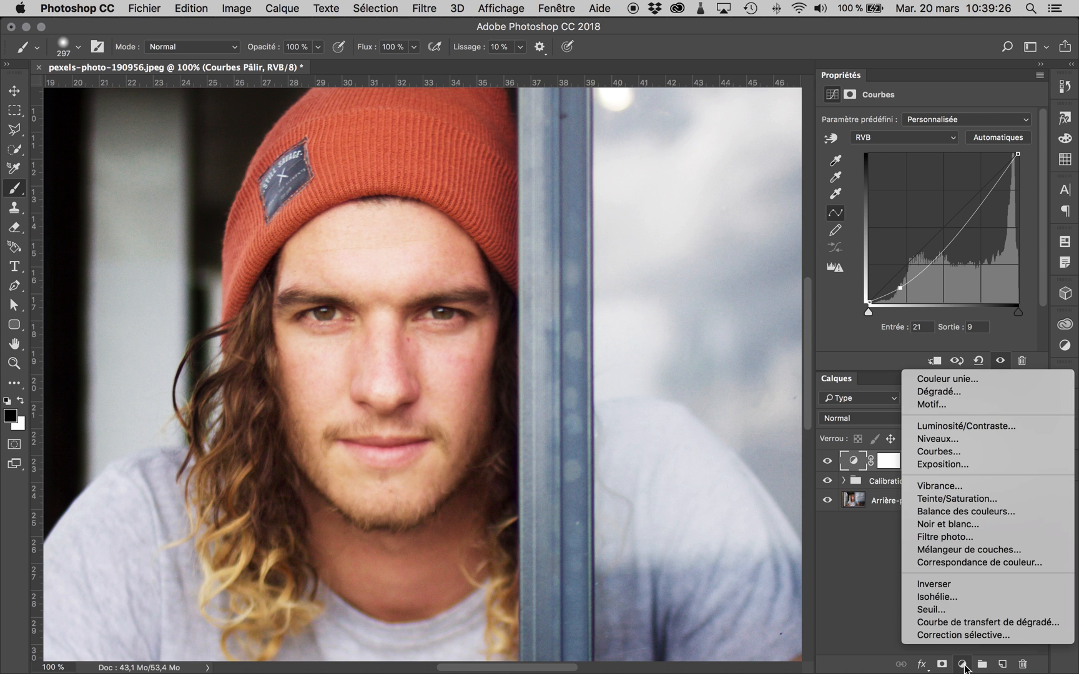
{"action": "left_click", "coordinate": [967, 451]}
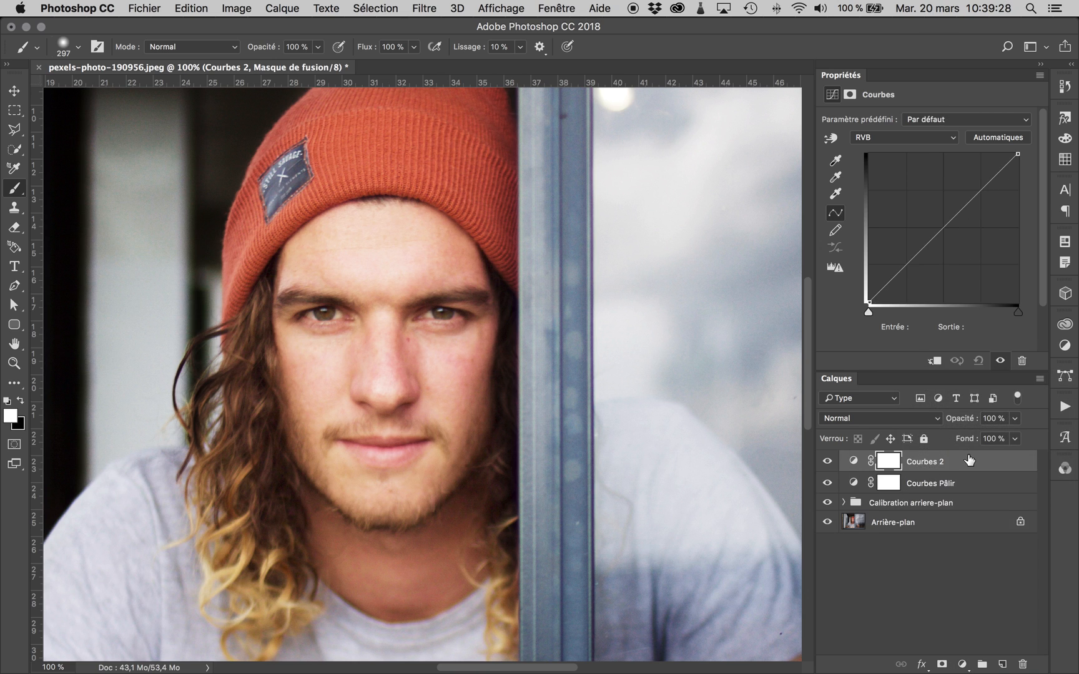
{"action": "double_click", "coordinate": [943, 462]}
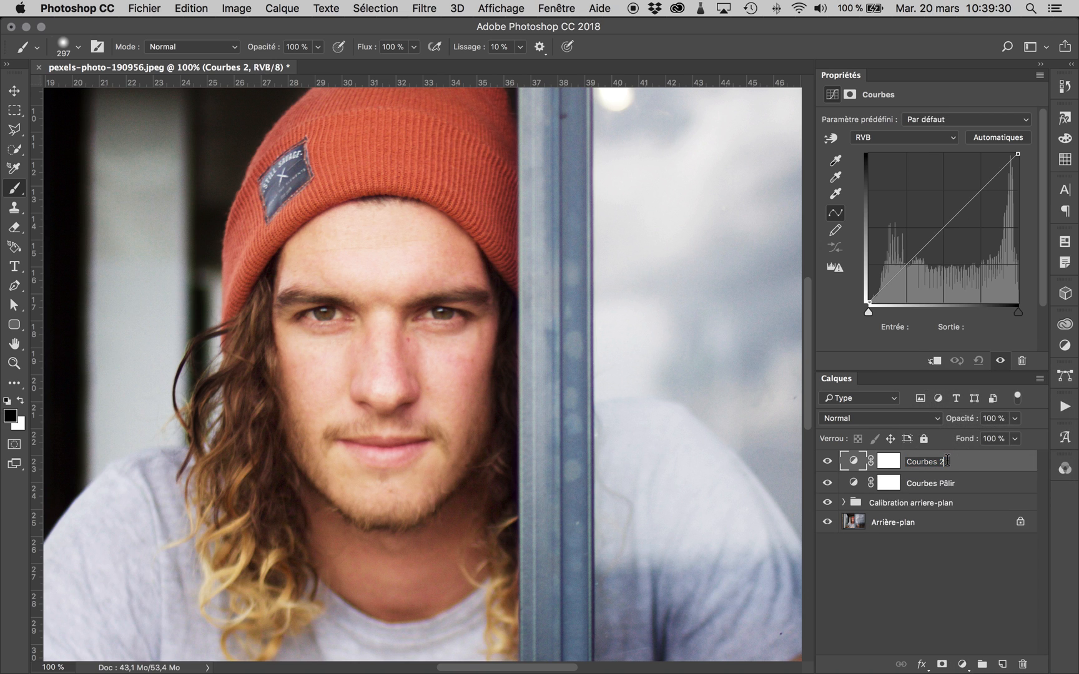
{"action": "key", "text": "Return"}
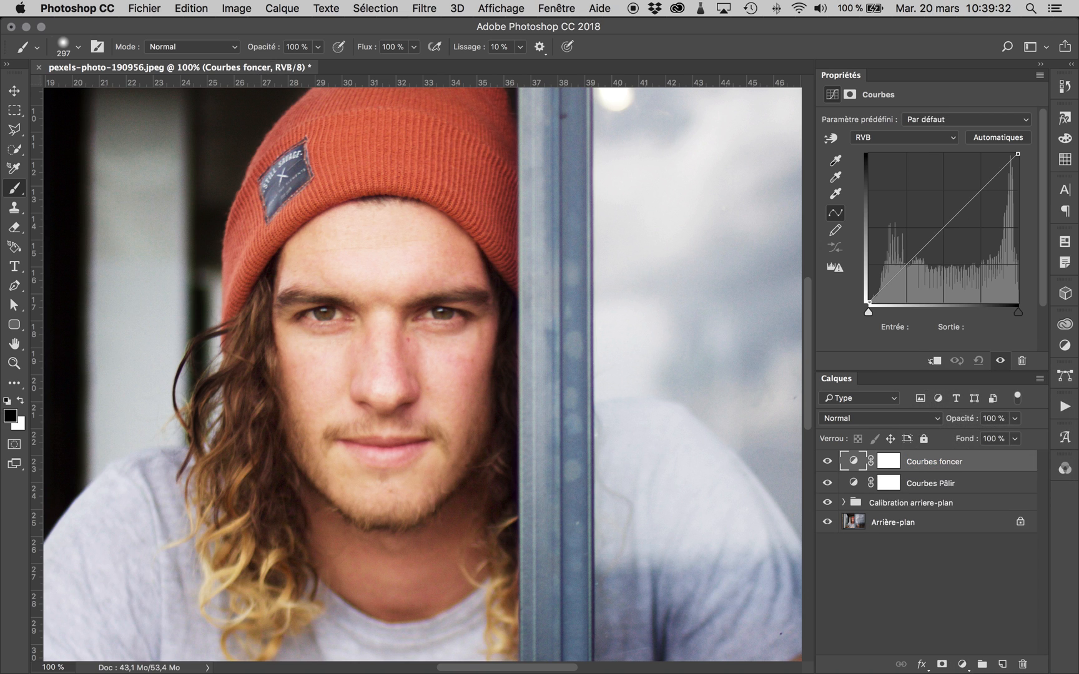
{"action": "left_click_drag", "start_coordinate": [953, 219], "coordinate": [949, 193]}
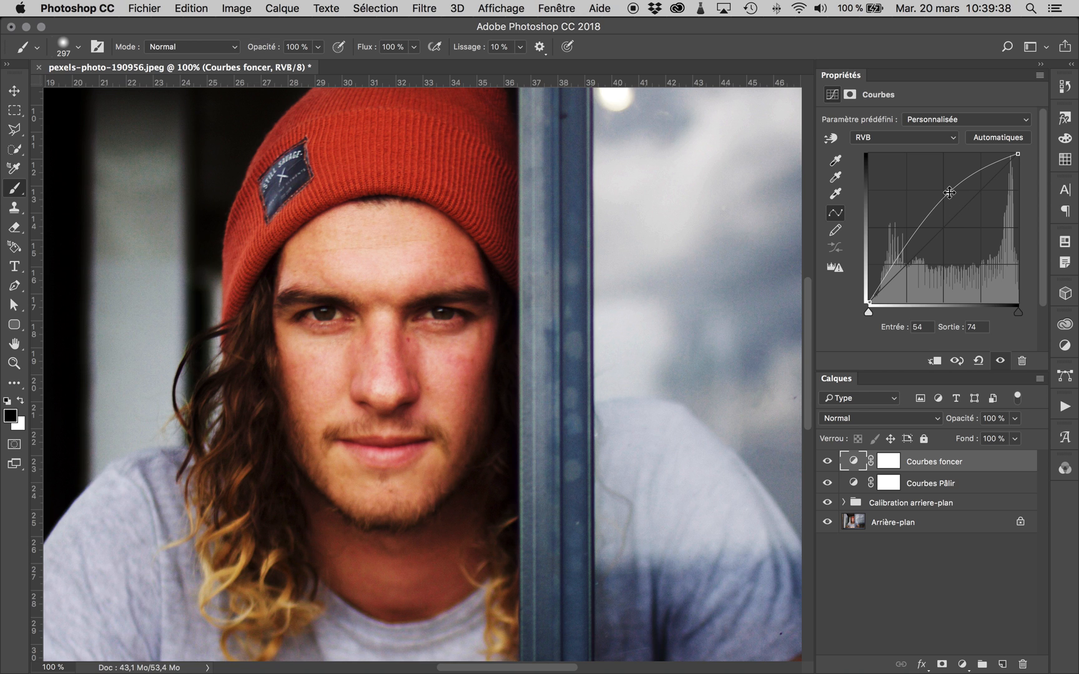
- Reduce the reds of "Courbes foncer" with a red-channel point at input 51, output 56, and return to the RGB curve
{"action": "key", "text": "super+minus"}
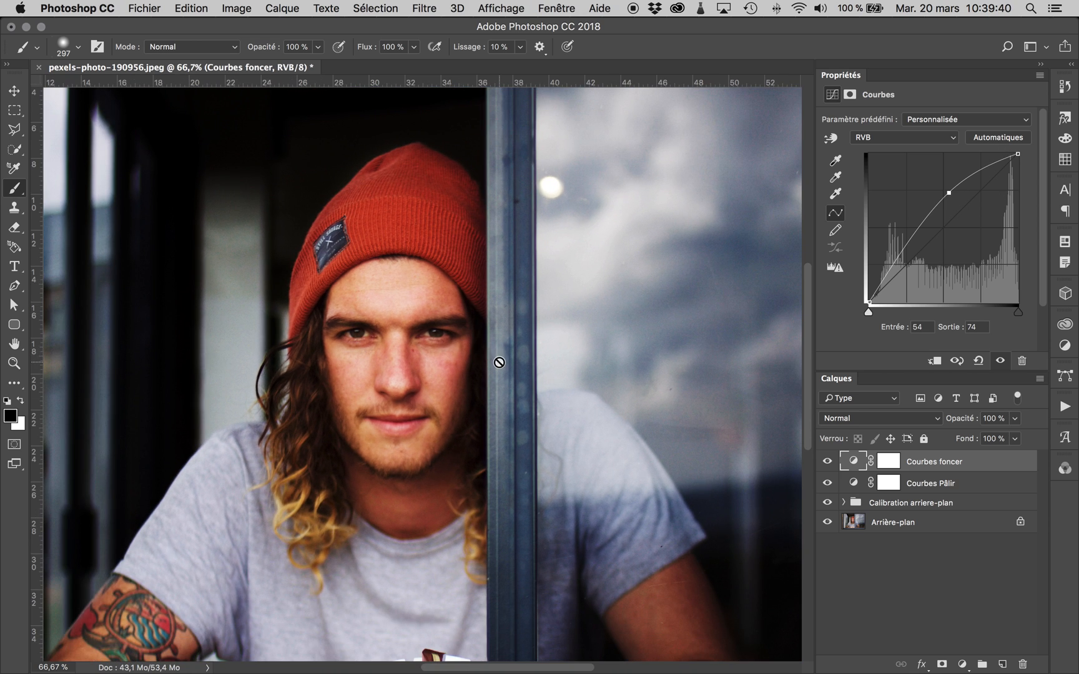
{"action": "scroll", "coordinate": [498, 361], "scroll_direction": "down", "scroll_amount": 3}
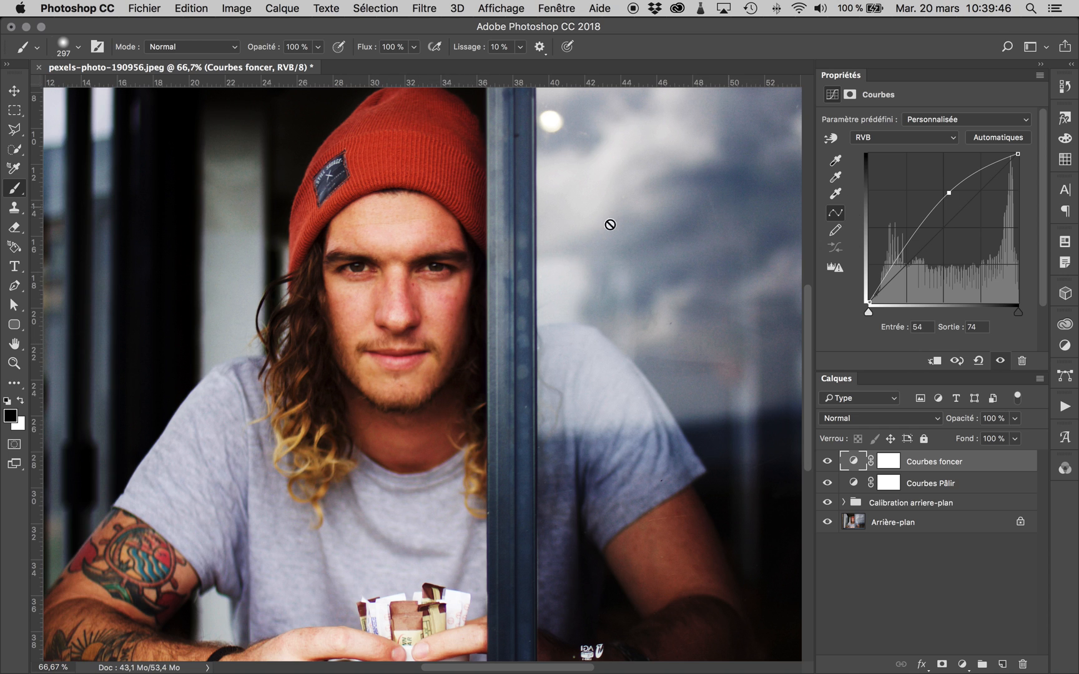
{"action": "left_click", "coordinate": [945, 136]}
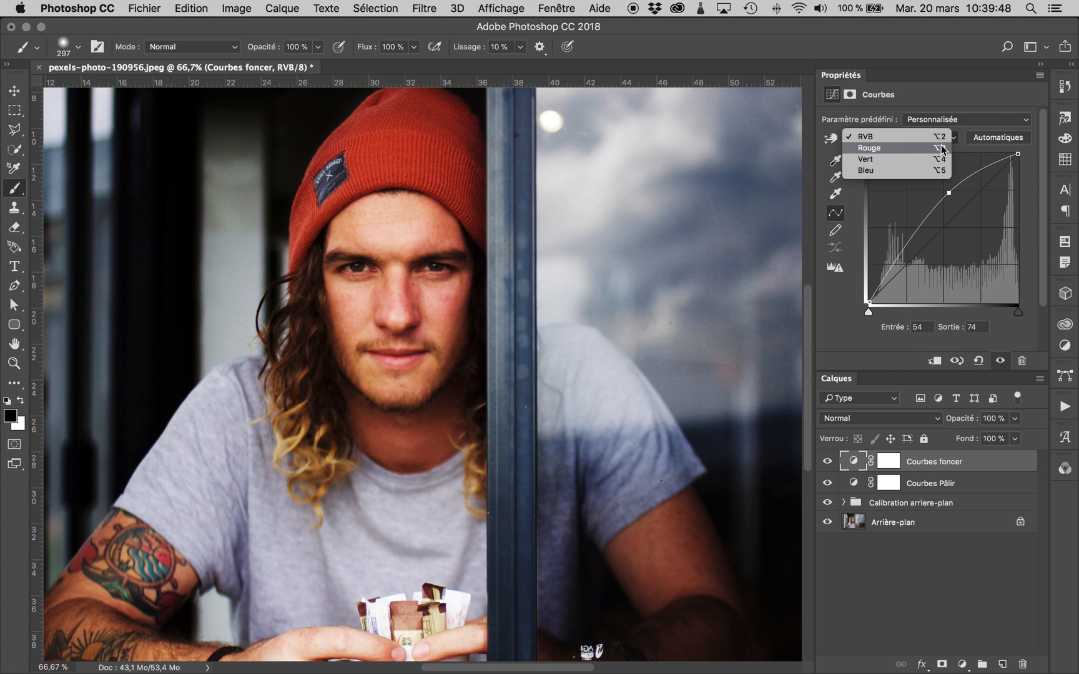
{"action": "left_click", "coordinate": [898, 147]}
{"action": "left_click_drag", "start_coordinate": [948, 223], "coordinate": [944, 218]}
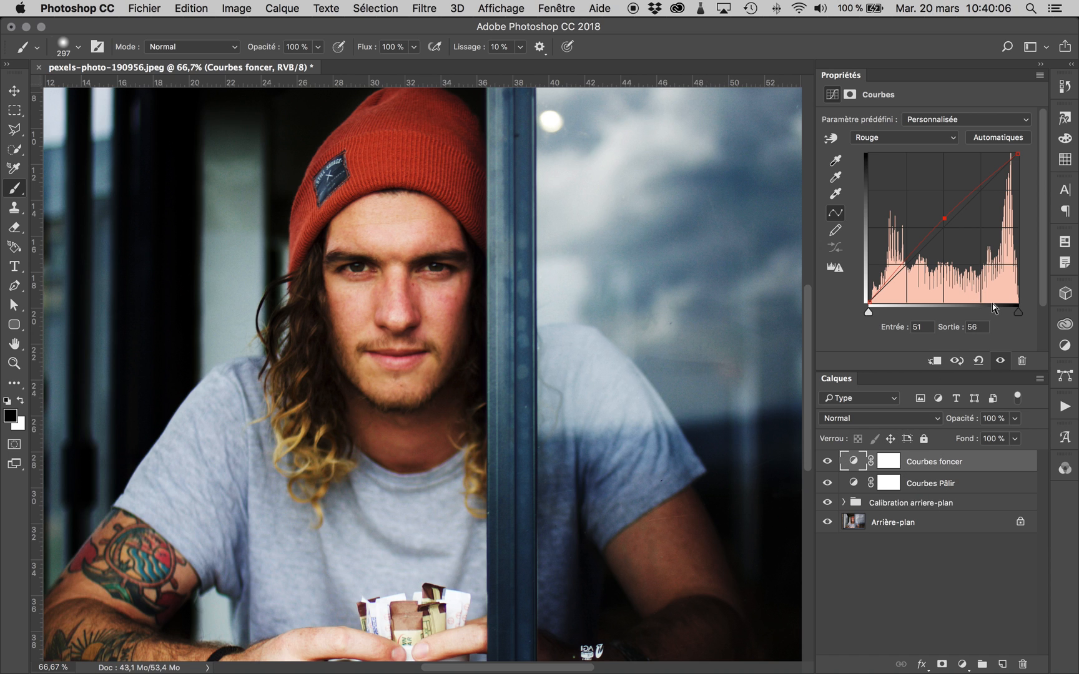
{"action": "left_click", "coordinate": [940, 137]}
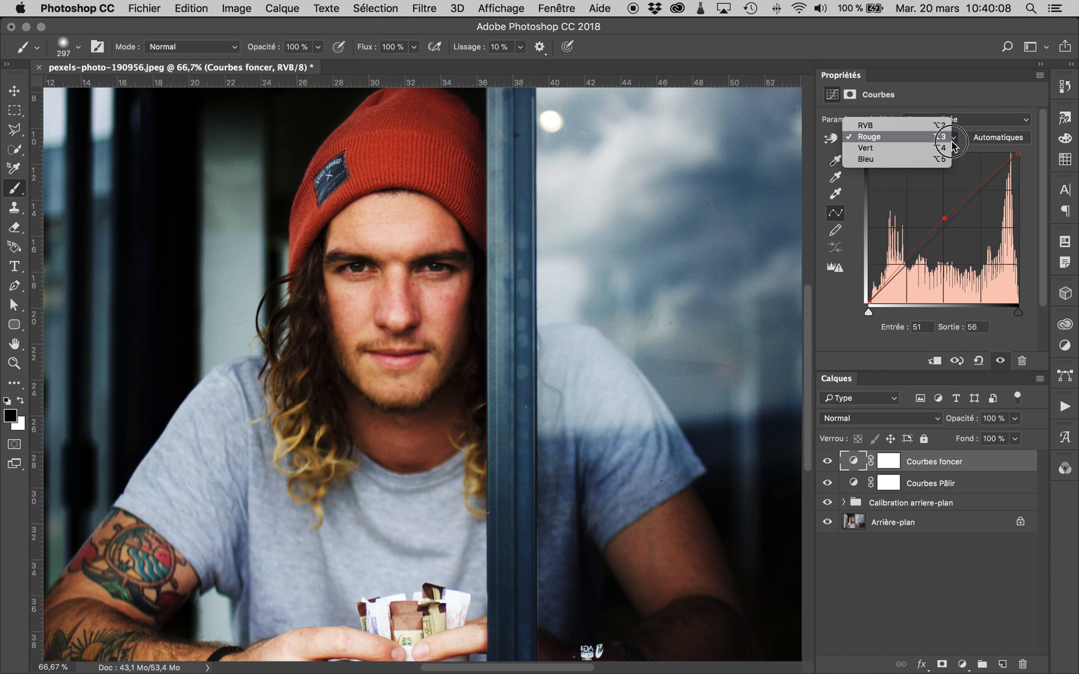
{"action": "left_click", "coordinate": [940, 126]}
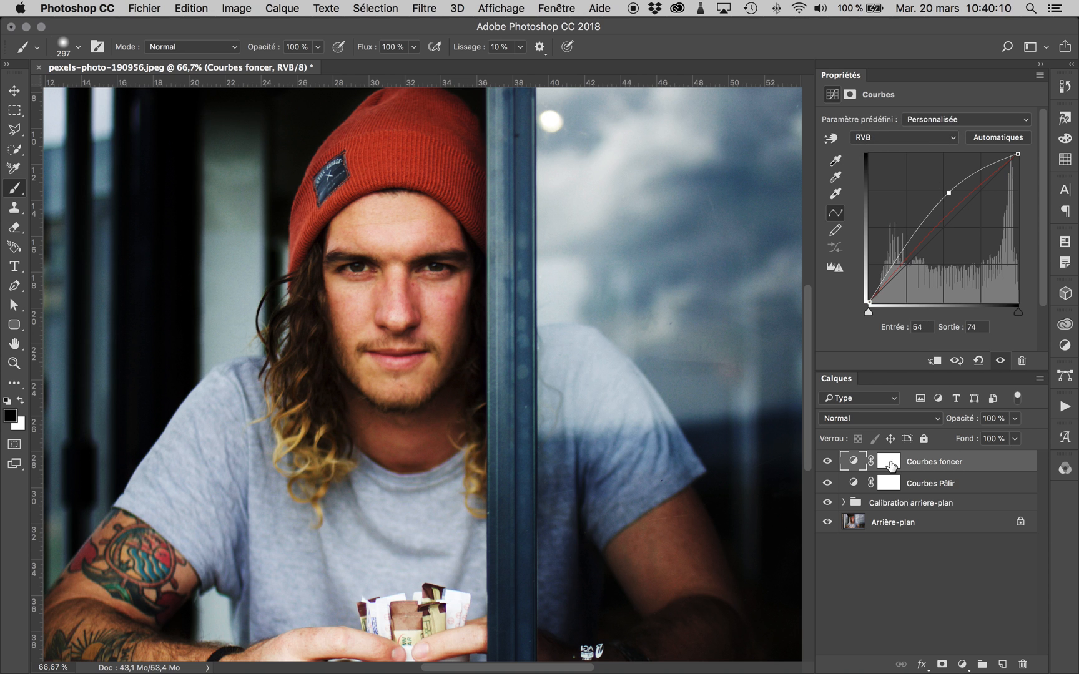
- Invert the masks of "Courbes foncer" and "Courbes Pâlir" to black, with white as foreground colour
{"action": "key", "text": "super+minus"}
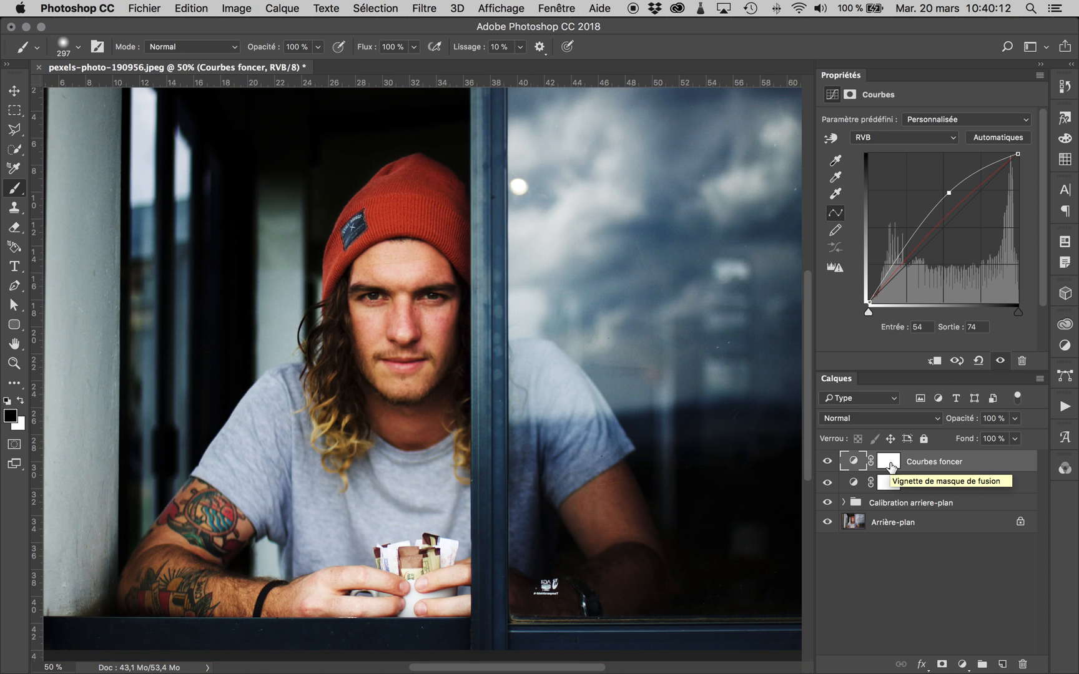
{"action": "key", "text": "super+0"}
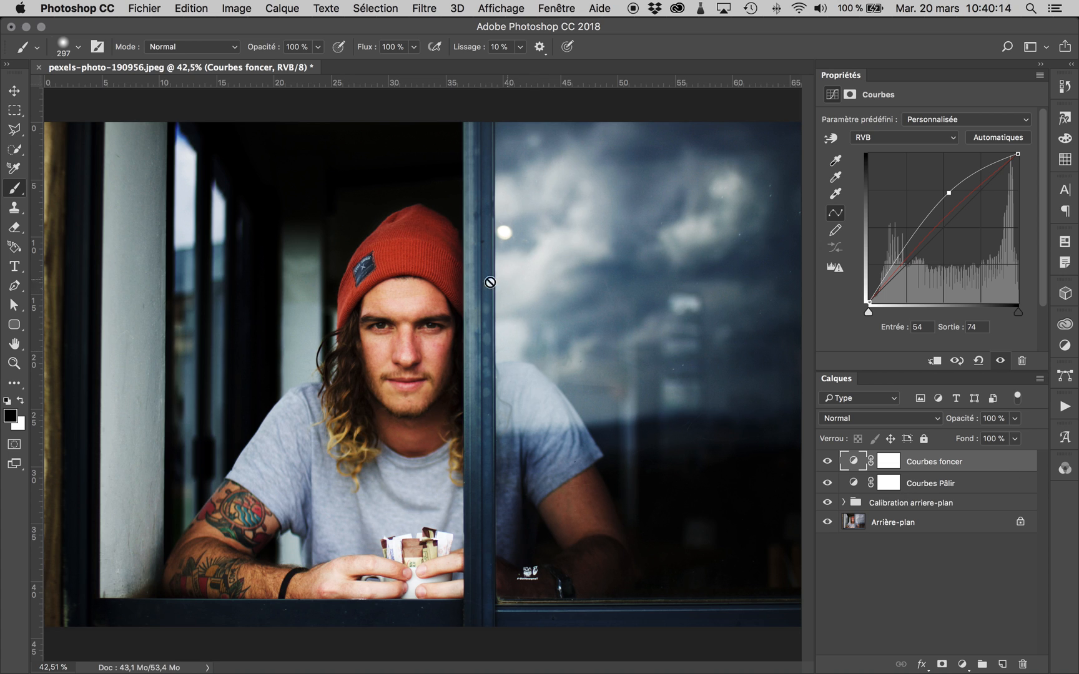
{"action": "left_click", "coordinate": [891, 466]}
{"action": "key", "text": "super+i"}
{"action": "key", "text": "x"}
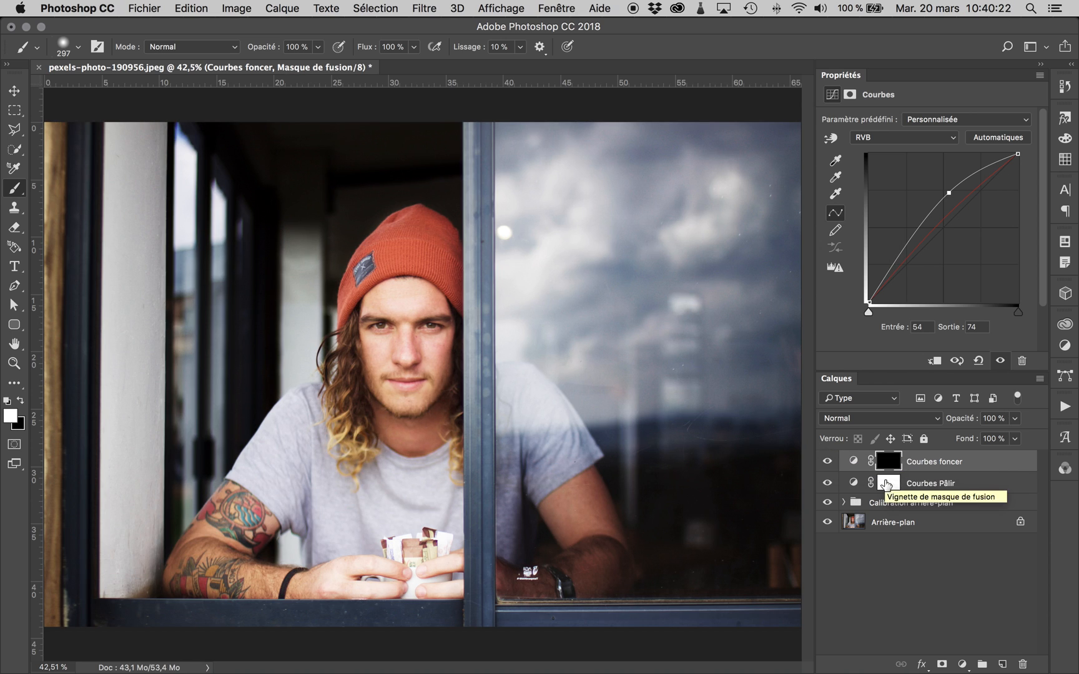
{"action": "left_click", "coordinate": [889, 483]}
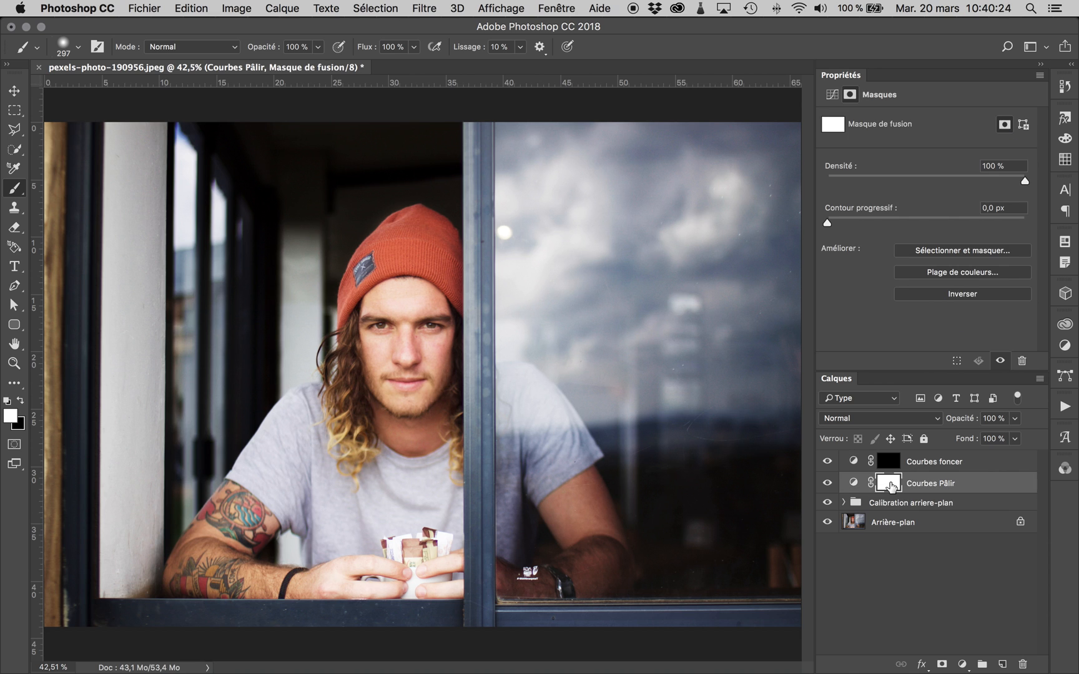
{"action": "key", "text": "super+i"}
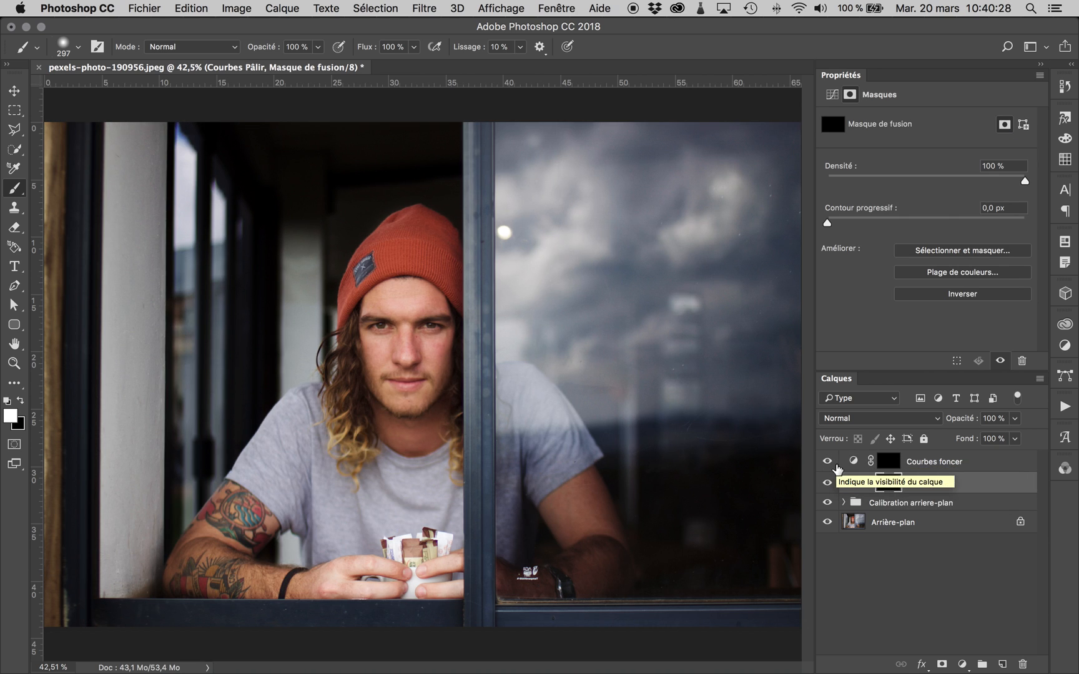
{"action": "mouse_move", "coordinate": [828, 462]}
{"action": "left_mouse_down"}
{"action": "mouse_move", "coordinate": [829, 484]}
{"action": "mouse_move", "coordinate": [829, 464]}
{"action": "left_mouse_up"}
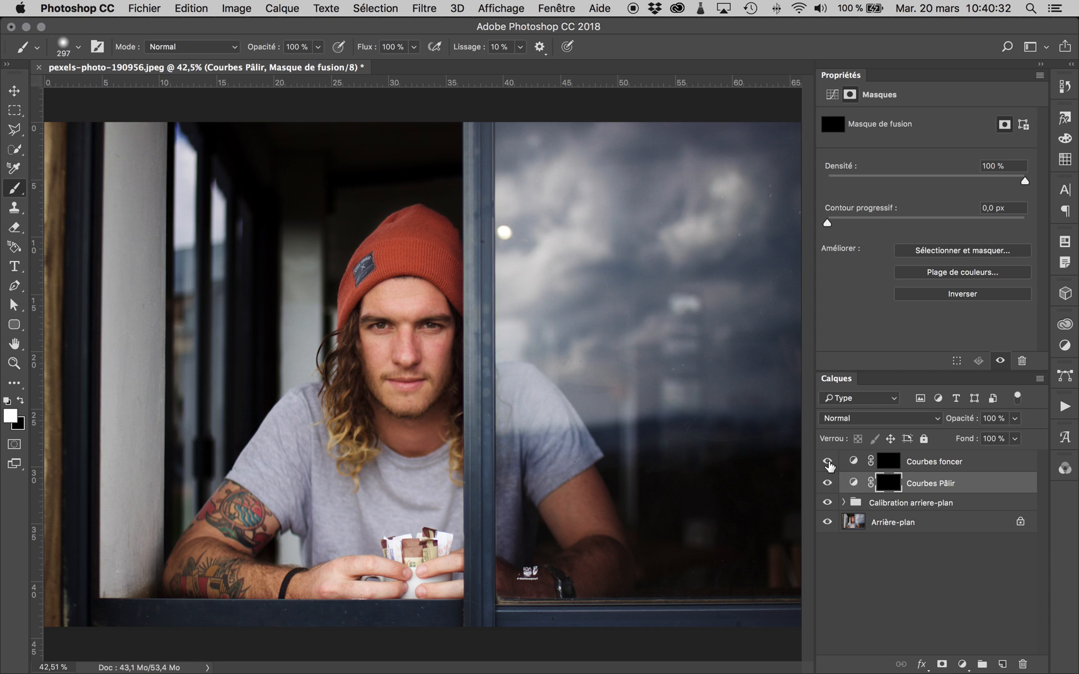
- Target the "Courbes Pâlir" mask, shrink the soft brush to 80 and set its opacity to 29%
{"action": "left_click", "coordinate": [889, 462]}
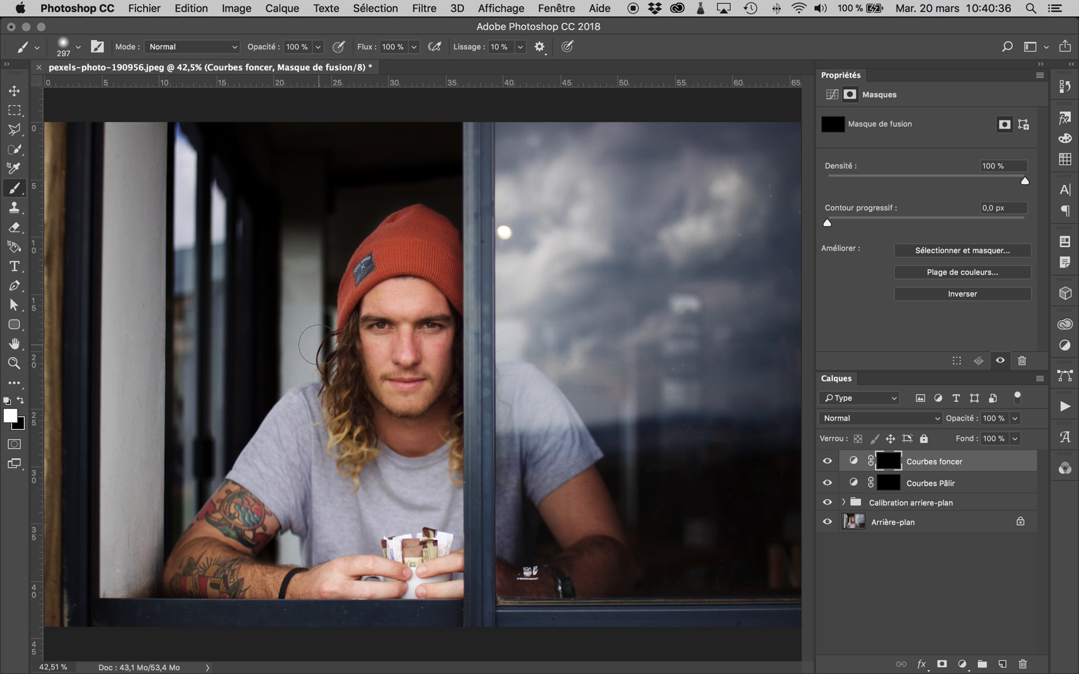
{"action": "key", "text": "super+plus"}
{"action": "key", "text": "super+plus"}
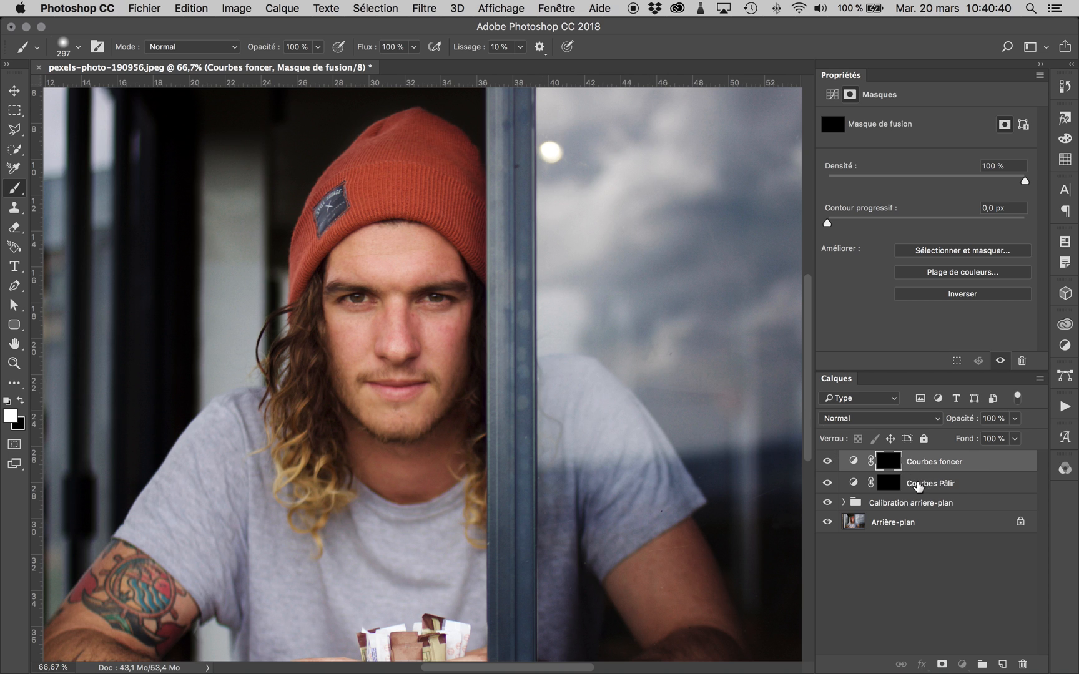
{"action": "left_click", "coordinate": [905, 485]}
{"action": "left_click", "coordinate": [853, 483]}
{"action": "left_click", "coordinate": [888, 484]}
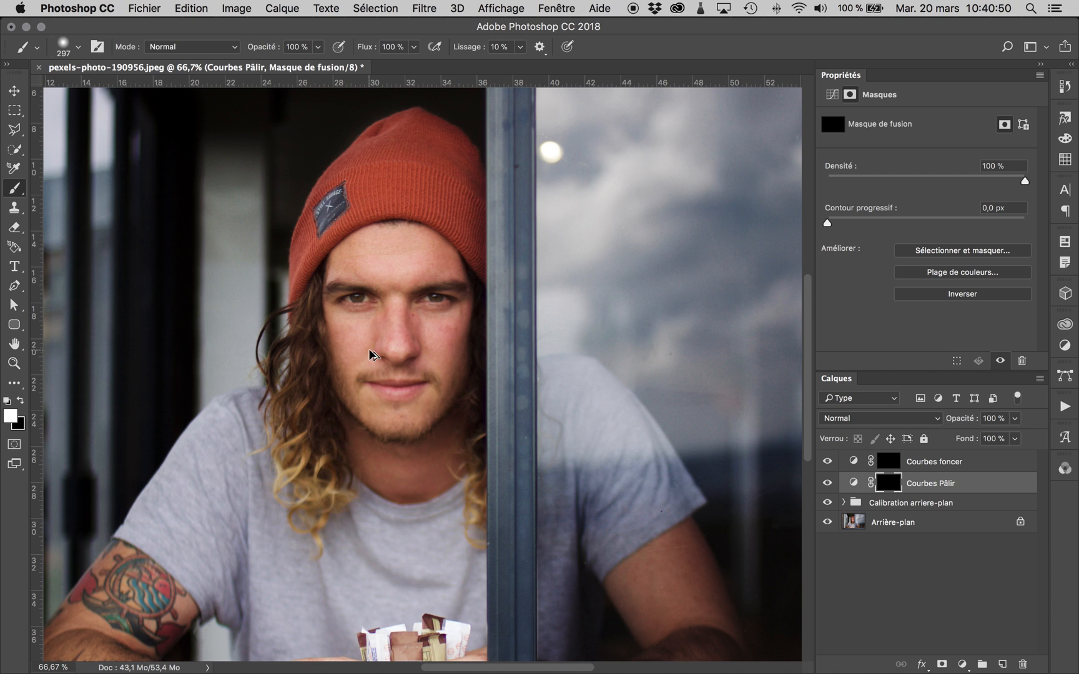
{"action": "left_click_drag", "start_coordinate": [371, 355], "coordinate": [314, 358]}
{"action": "left_click", "coordinate": [319, 48]}
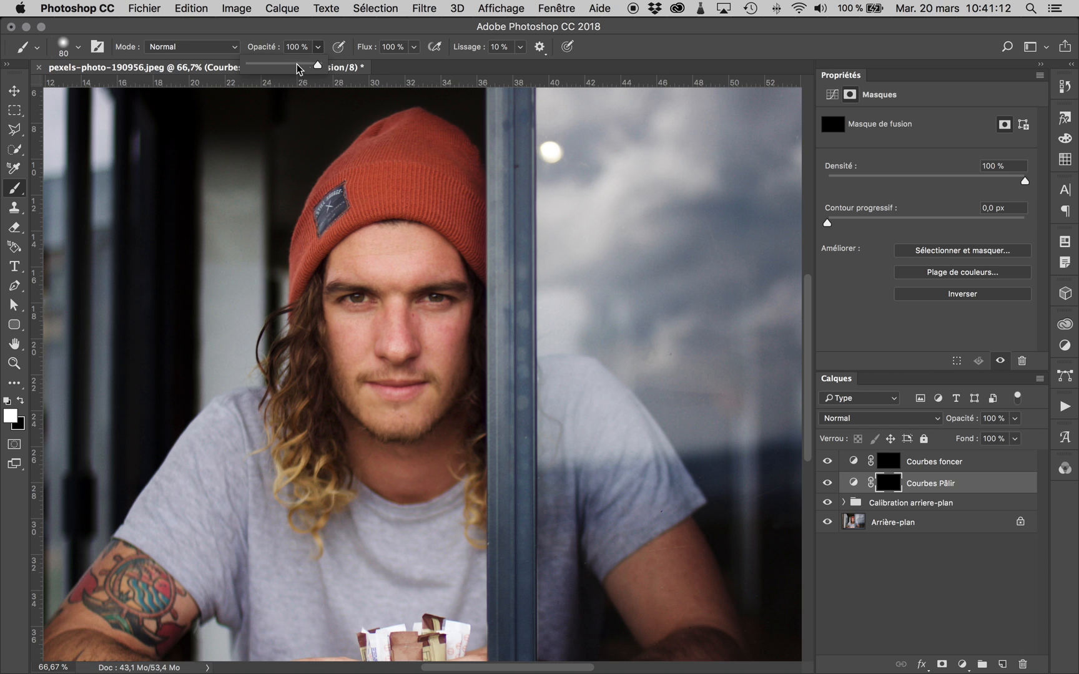
{"action": "left_click_drag", "start_coordinate": [277, 69], "coordinate": [270, 68]}
- Paint white on the "Courbes Pâlir" mask over the nose, forehead, cheeks and chin to lighten them
{"action": "left_click_drag", "start_coordinate": [400, 349], "coordinate": [396, 308]}
{"action": "mouse_move", "coordinate": [424, 269]}
{"action": "left_mouse_down"}
{"action": "mouse_move", "coordinate": [357, 268]}
{"action": "mouse_move", "coordinate": [429, 268]}
{"action": "mouse_move", "coordinate": [417, 247]}
{"action": "mouse_move", "coordinate": [386, 244]}
{"action": "mouse_move", "coordinate": [400, 241]}
{"action": "mouse_move", "coordinate": [371, 275]}
{"action": "mouse_move", "coordinate": [434, 267]}
{"action": "mouse_move", "coordinate": [369, 275]}
{"action": "left_mouse_up"}
{"action": "mouse_move", "coordinate": [460, 340]}
{"action": "left_mouse_down"}
{"action": "mouse_move", "coordinate": [434, 383]}
{"action": "mouse_move", "coordinate": [427, 357]}
{"action": "mouse_move", "coordinate": [445, 358]}
{"action": "mouse_move", "coordinate": [453, 336]}
{"action": "mouse_move", "coordinate": [439, 345]}
{"action": "mouse_move", "coordinate": [450, 333]}
{"action": "mouse_move", "coordinate": [434, 334]}
{"action": "mouse_move", "coordinate": [459, 340]}
{"action": "left_mouse_up"}
{"action": "left_click_drag", "start_coordinate": [351, 339], "coordinate": [345, 335]}
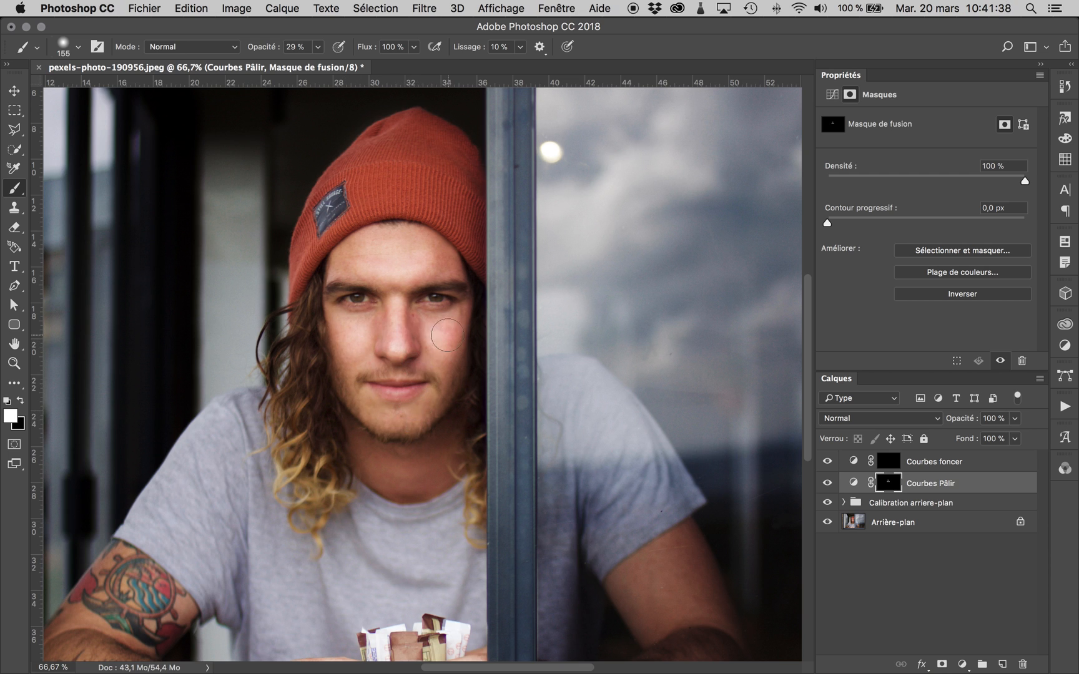
{"action": "left_click_drag", "start_coordinate": [437, 428], "coordinate": [430, 429]}
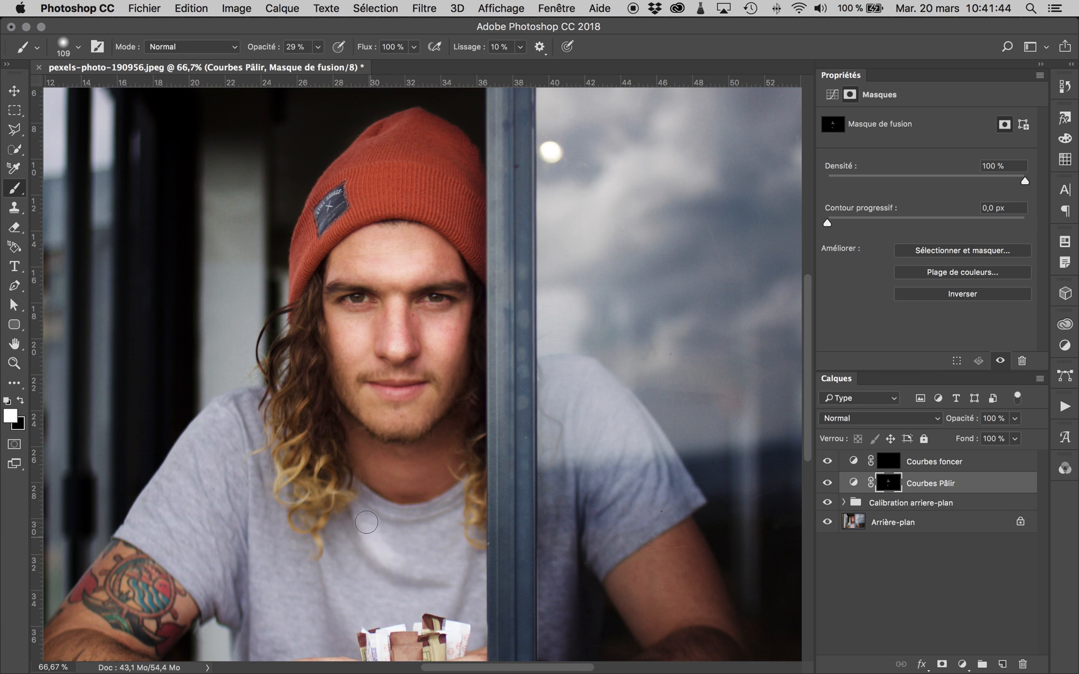
- Lighten the T-shirt's folds and the centre of the red beanie by brushing white on the "Courbes Pâlir" mask with brush size 109
{"action": "left_click_drag", "start_coordinate": [421, 571], "coordinate": [427, 574]}
{"action": "left_click_drag", "start_coordinate": [343, 601], "coordinate": [329, 549]}
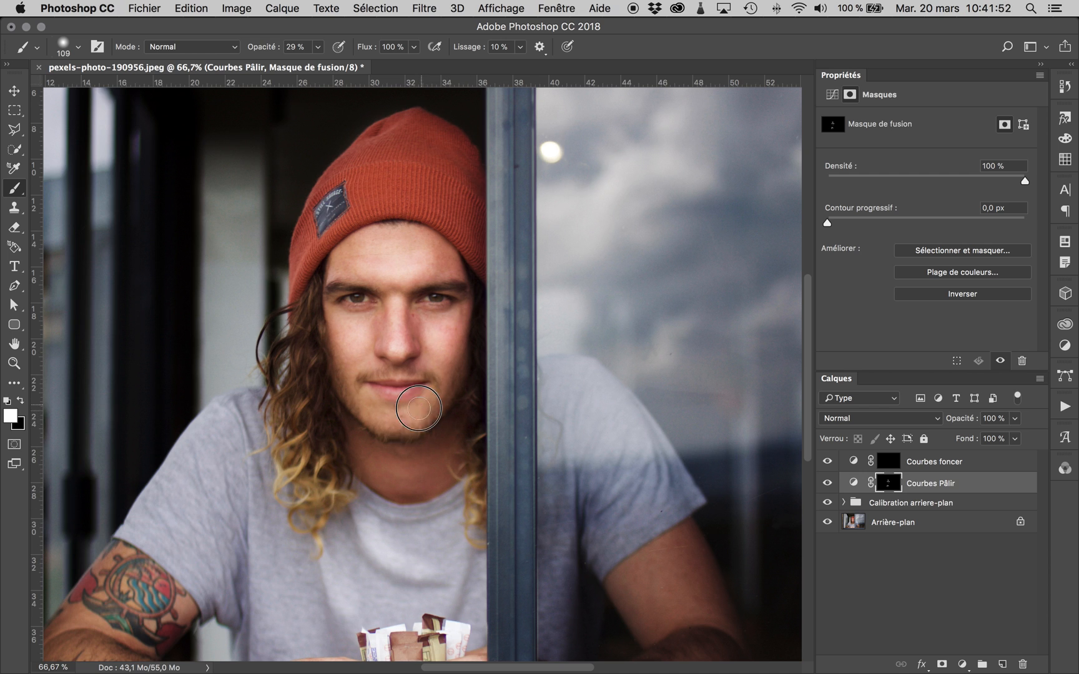
{"action": "left_click_drag", "start_coordinate": [402, 141], "coordinate": [406, 188]}
{"action": "mouse_move", "coordinate": [422, 112]}
{"action": "left_mouse_down"}
{"action": "mouse_move", "coordinate": [395, 211]}
{"action": "mouse_move", "coordinate": [399, 173]}
{"action": "left_mouse_up"}
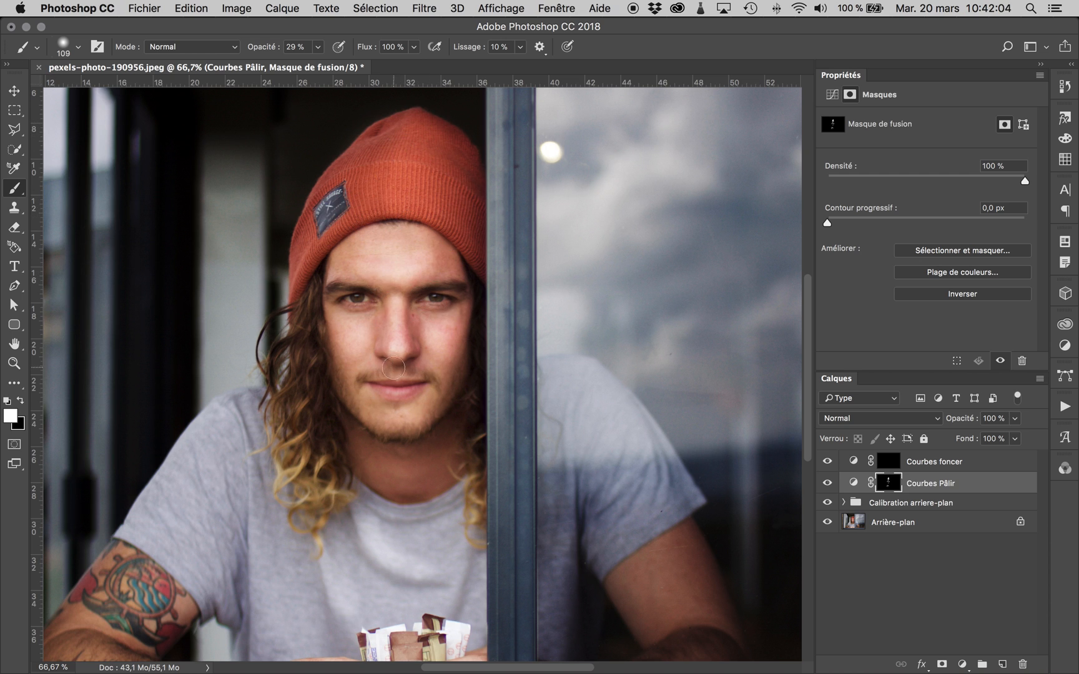
- Brush white on the "Courbes Pâlir" mask over the area above the mouth and the lips, using brush size 53 for the lower lip
{"action": "left_click", "coordinate": [398, 376]}
{"action": "left_click_drag", "start_coordinate": [407, 387], "coordinate": [386, 389]}
{"action": "left_click_drag", "start_coordinate": [388, 390], "coordinate": [410, 393]}
{"action": "key", "text": "super+plus"}
{"action": "key", "text": "super+plus"}
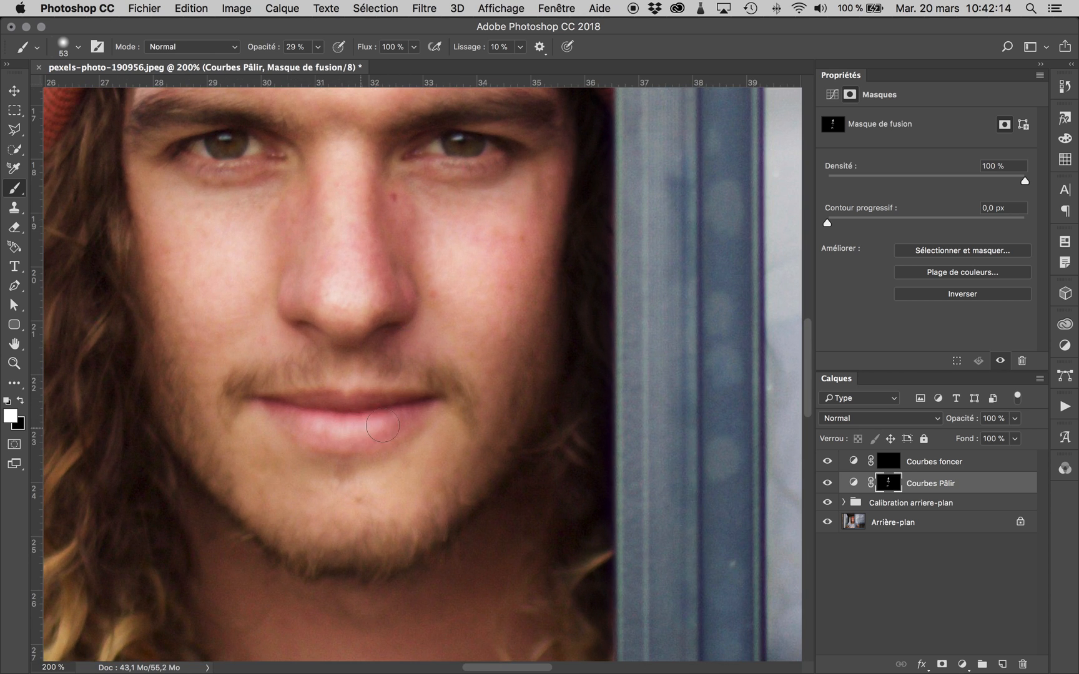
{"action": "left_click_drag", "start_coordinate": [385, 424], "coordinate": [324, 429]}
- Brush white on the "Courbes Pâlir" mask over both eyes and their irises to lighten them, using brush size 19
{"action": "mouse_move", "coordinate": [462, 183]}
{"action": "left_mouse_down"}
{"action": "mouse_move", "coordinate": [442, 160]}
{"action": "mouse_move", "coordinate": [485, 160]}
{"action": "mouse_move", "coordinate": [431, 160]}
{"action": "mouse_move", "coordinate": [484, 161]}
{"action": "left_mouse_up"}
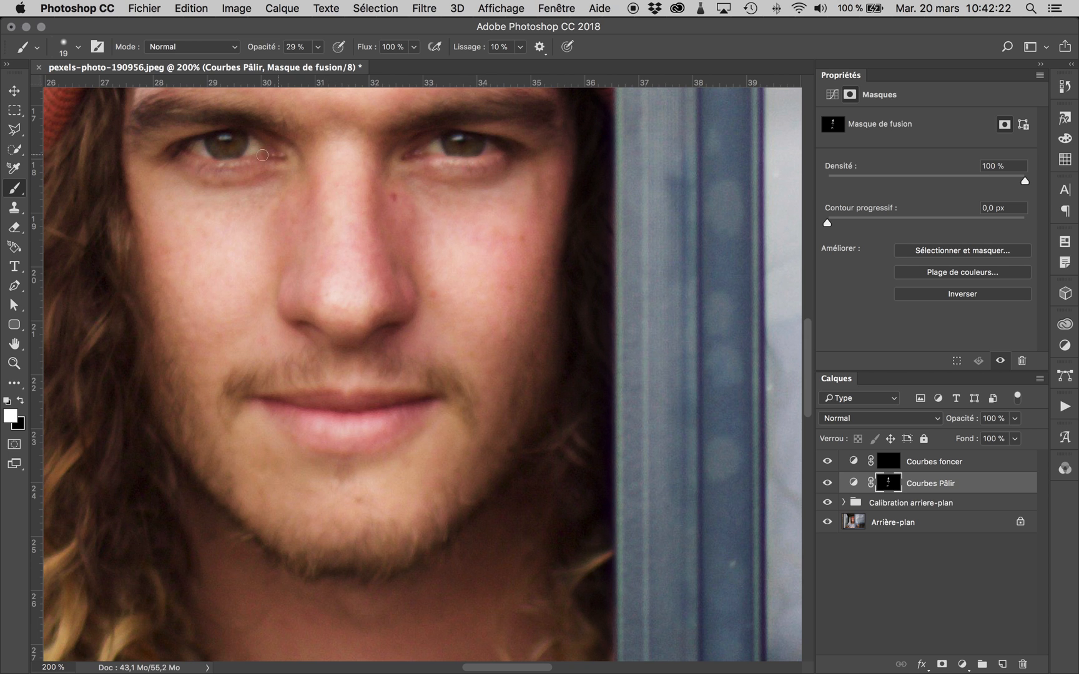
{"action": "mouse_move", "coordinate": [252, 161]}
{"action": "left_mouse_down"}
{"action": "mouse_move", "coordinate": [197, 162]}
{"action": "mouse_move", "coordinate": [185, 151]}
{"action": "mouse_move", "coordinate": [253, 161]}
{"action": "left_mouse_up"}
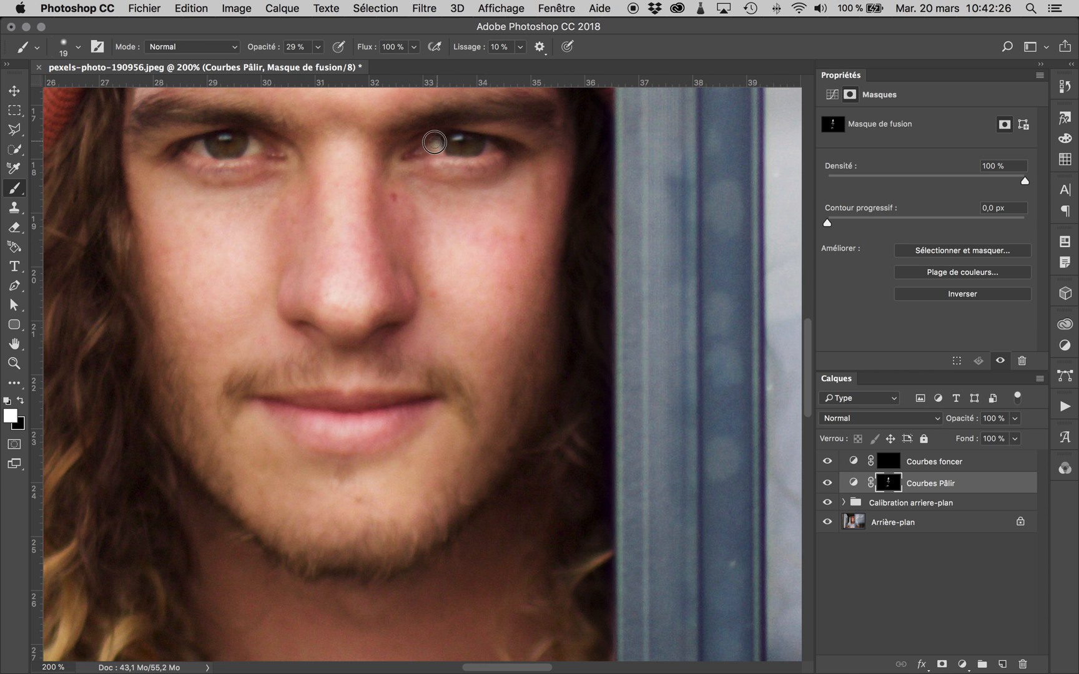
{"action": "left_click_drag", "start_coordinate": [467, 139], "coordinate": [448, 138]}
{"action": "mouse_move", "coordinate": [218, 139]}
{"action": "left_mouse_down"}
{"action": "mouse_move", "coordinate": [236, 133]}
{"action": "mouse_move", "coordinate": [239, 146]}
{"action": "left_mouse_up"}
{"action": "left_click_drag", "start_coordinate": [476, 142], "coordinate": [479, 152]}
{"action": "left_click_drag", "start_coordinate": [242, 144], "coordinate": [251, 141]}
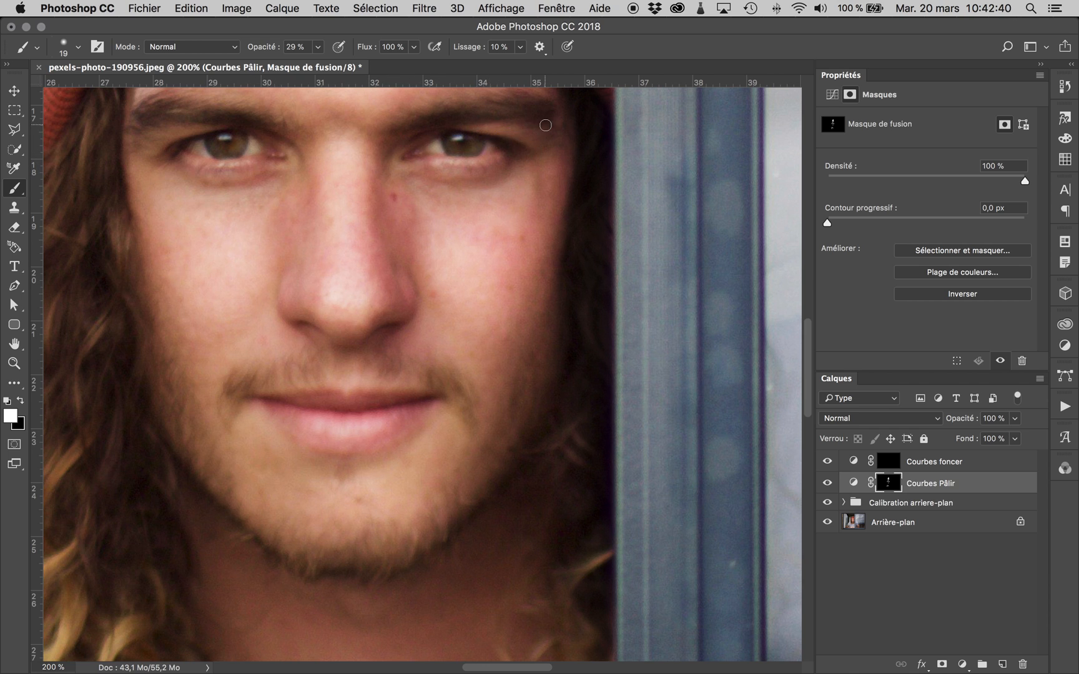
- Compare the portrait with and without the "Courbes Pâlir" layer
{"action": "key", "text": "super+minus"}
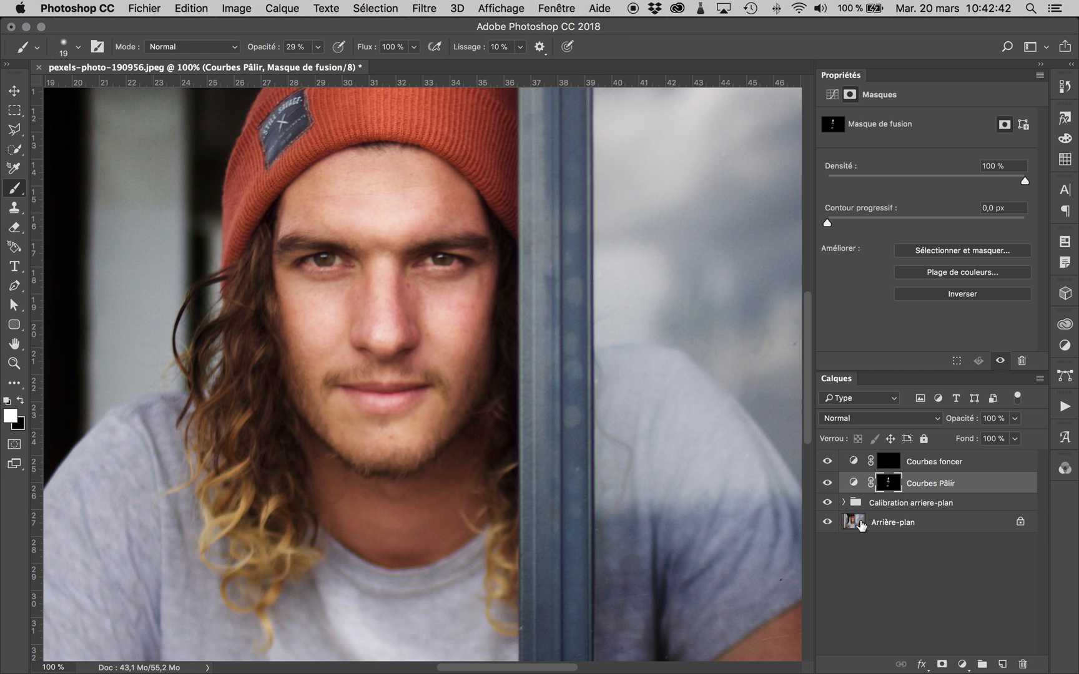
{"action": "left_click", "coordinate": [828, 483]}
{"action": "left_click", "coordinate": [828, 483]}
{"action": "key", "text": "super+minus"}
{"action": "left_click", "coordinate": [828, 483]}
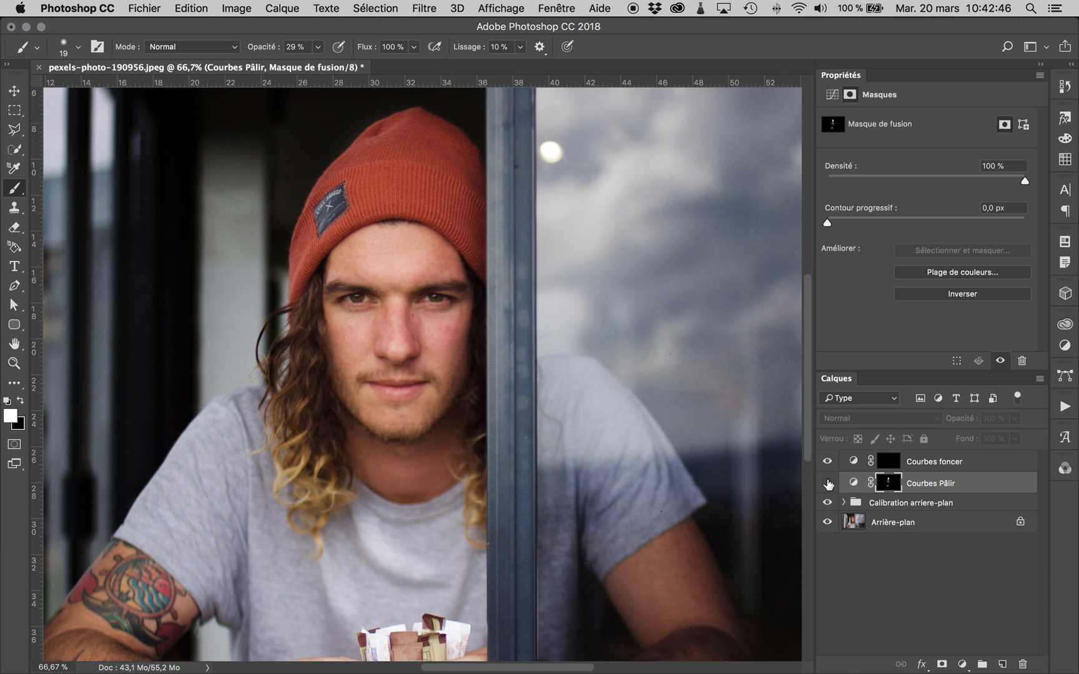
{"action": "left_click", "coordinate": [828, 483]}
{"action": "left_click", "coordinate": [828, 483]}
{"action": "left_click", "coordinate": [828, 483]}
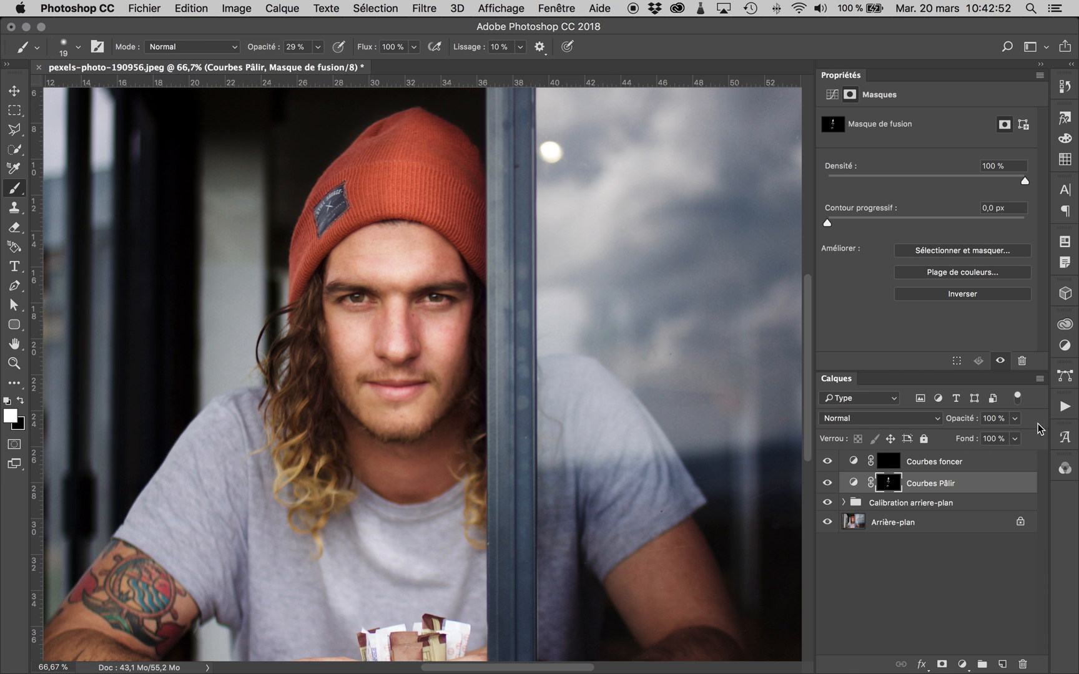
- Examine the "Courbes Pâlir" layer's opacity control and its curve points as ways to adjust the lightening
{"action": "left_click", "coordinate": [1016, 418]}
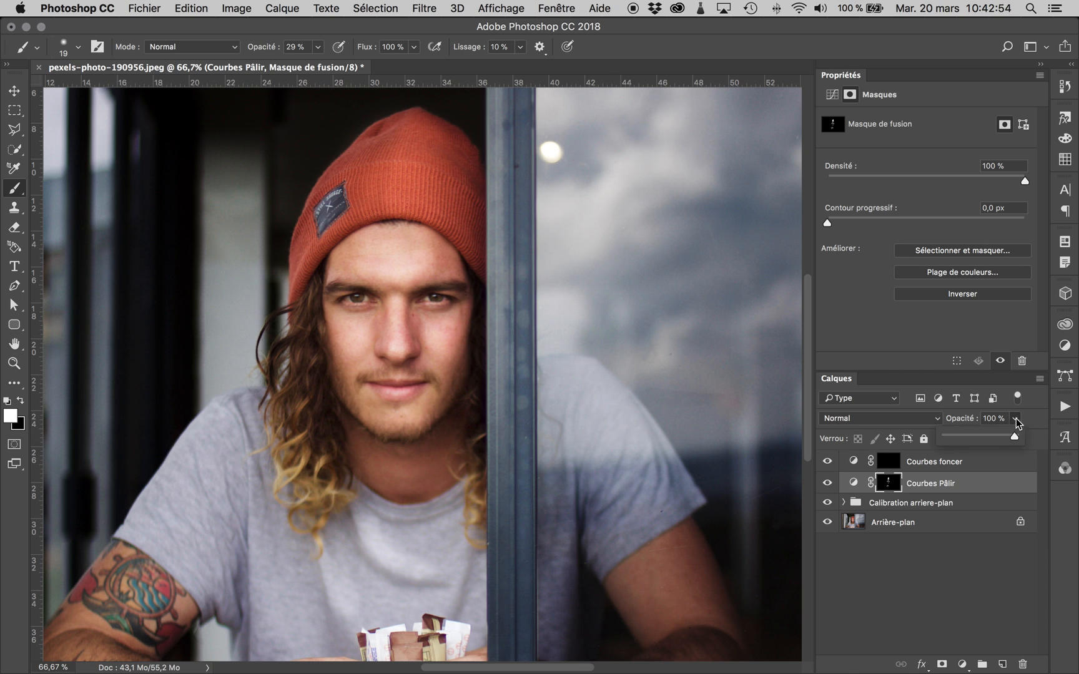
{"action": "mouse_move", "coordinate": [1011, 434]}
{"action": "left_mouse_down"}
{"action": "mouse_move", "coordinate": [989, 438]}
{"action": "mouse_move", "coordinate": [1014, 435]}
{"action": "left_mouse_up"}
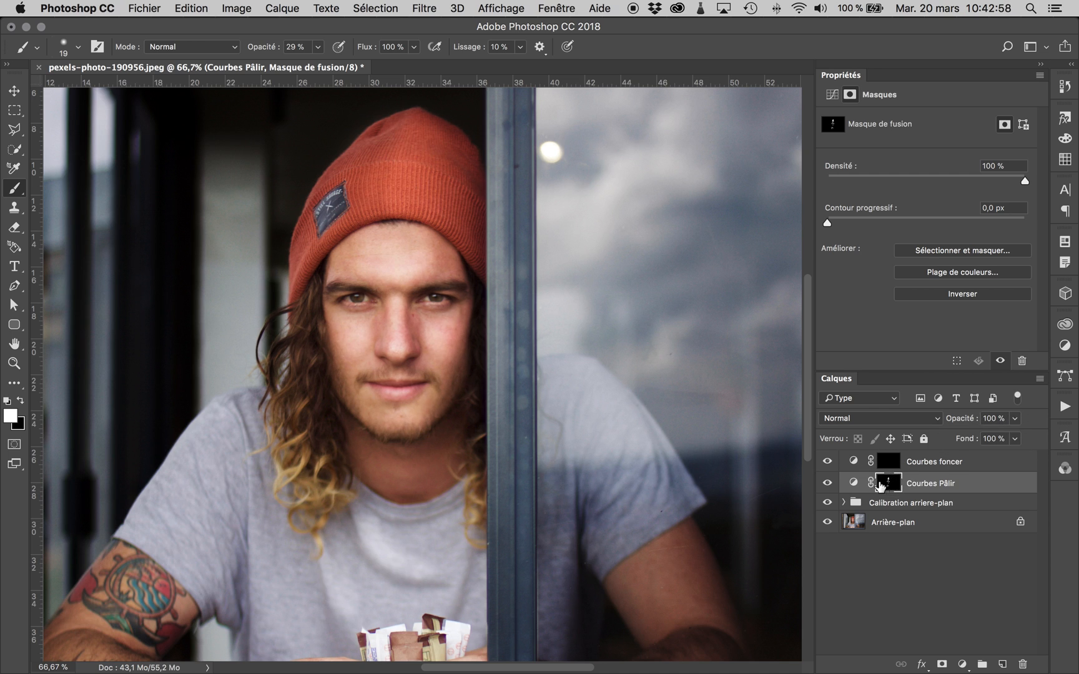
{"action": "left_click", "coordinate": [853, 482]}
{"action": "left_click", "coordinate": [901, 288]}
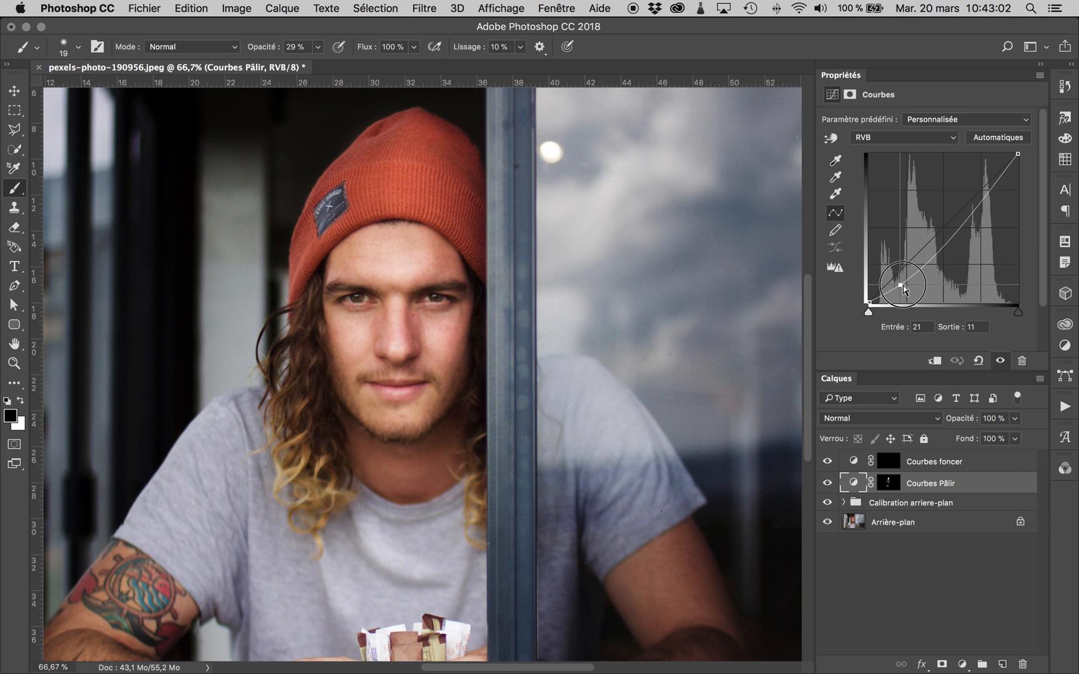
- Target the "Courbes Pâlir" mask with black as the foreground colour and a 27 px brush over the nose
{"action": "left_click", "coordinate": [899, 487]}
{"action": "left_click", "coordinate": [21, 403]}
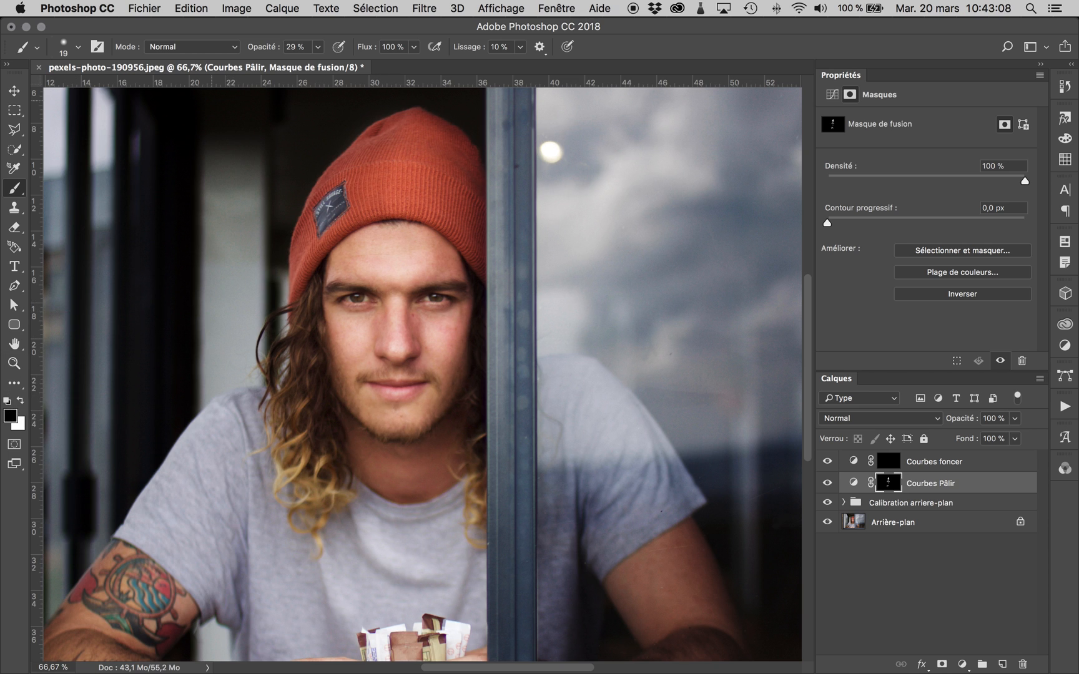
{"action": "left_click", "coordinate": [78, 47]}
{"action": "left_click_drag", "start_coordinate": [96, 92], "coordinate": [101, 94]}
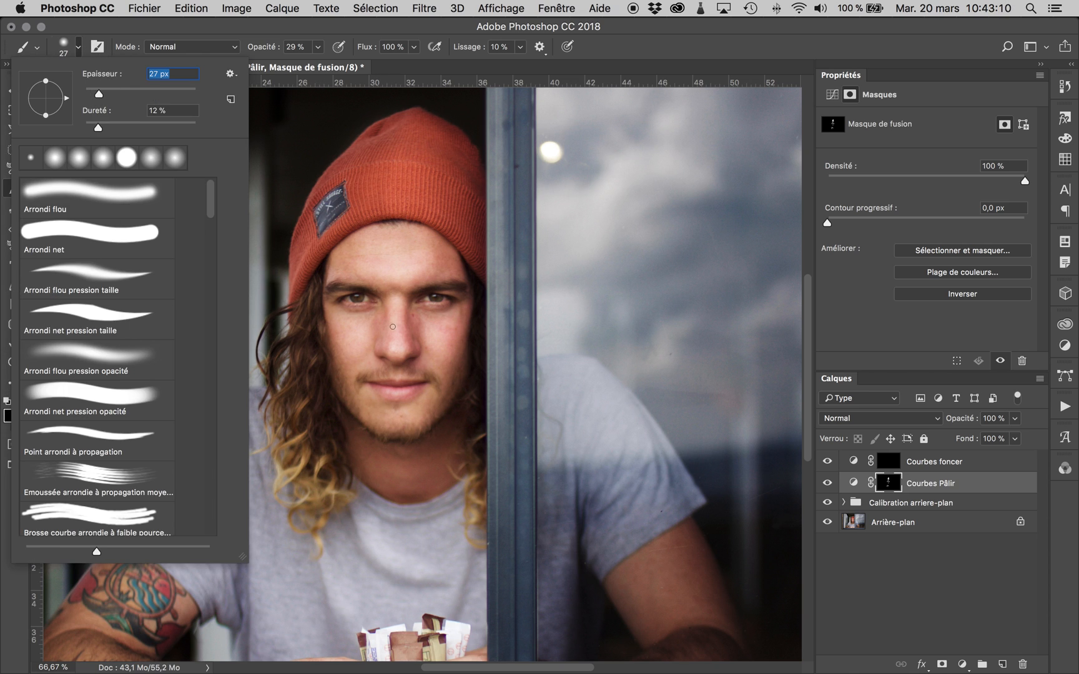
{"action": "left_click", "coordinate": [386, 319]}
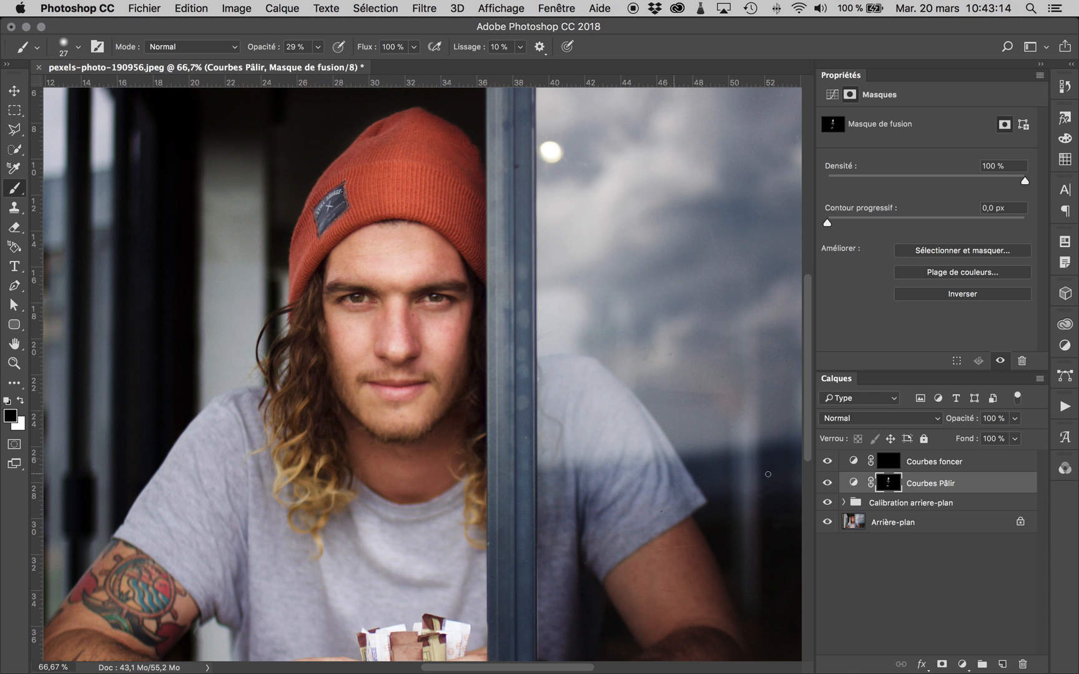
- Target the "Courbes foncer" mask, make white the foreground colour and enlarge the brush to 91 px
{"action": "left_click", "coordinate": [890, 463]}
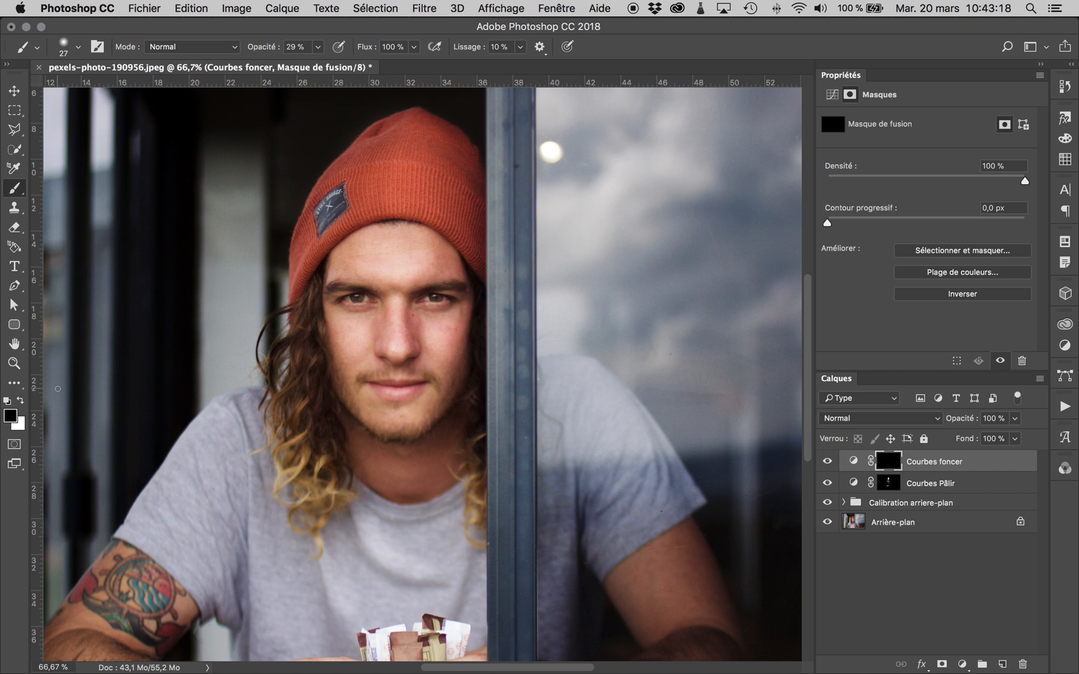
{"action": "left_click", "coordinate": [21, 400]}
{"action": "left_click", "coordinate": [80, 45]}
{"action": "left_click", "coordinate": [111, 93]}
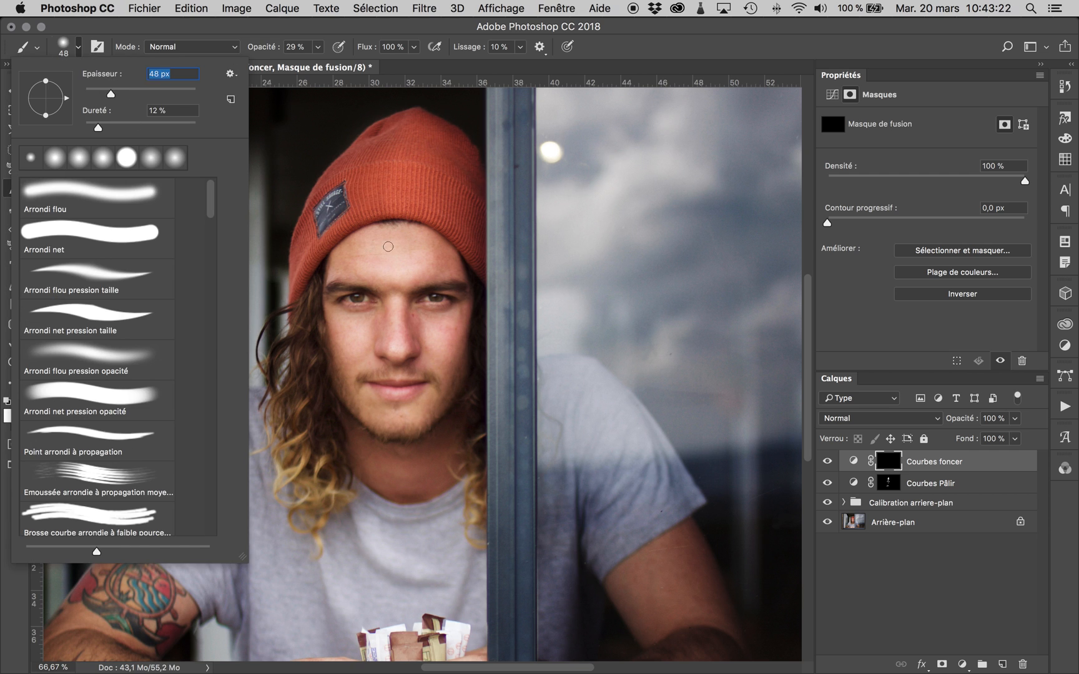
{"action": "left_click", "coordinate": [122, 93]}
{"action": "left_click", "coordinate": [135, 94]}
- Brush white on the "Courbes foncer" mask over the cheek edges, jawline, sides of the nose and temple to darken them
{"action": "left_click", "coordinate": [469, 294]}
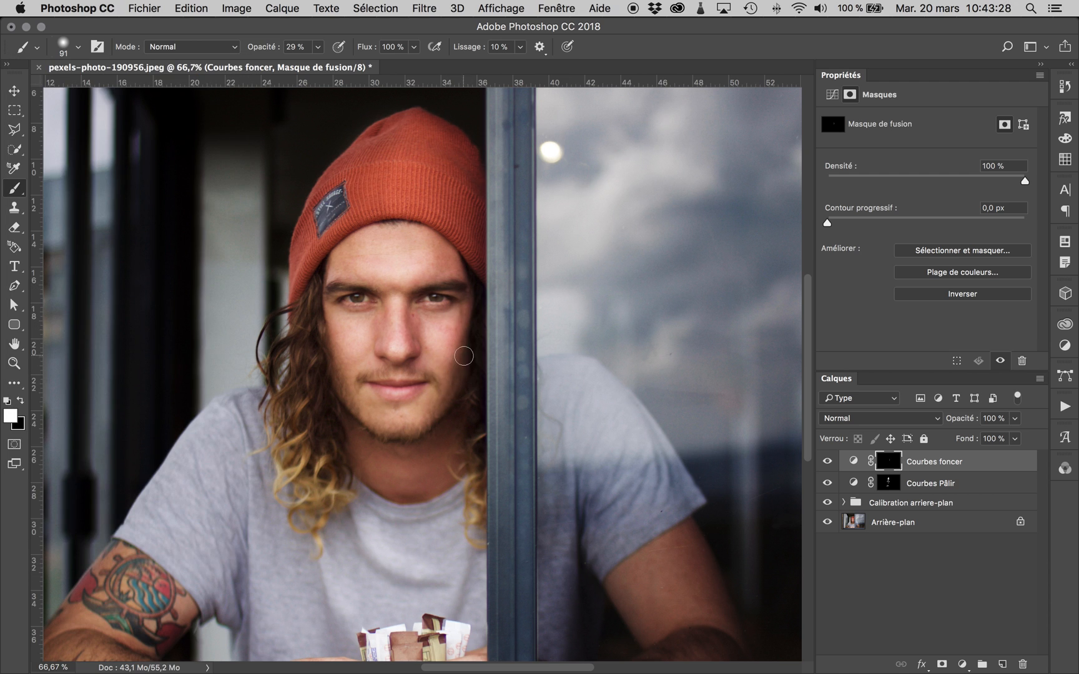
{"action": "mouse_move", "coordinate": [341, 367]}
{"action": "left_mouse_down"}
{"action": "mouse_move", "coordinate": [344, 375]}
{"action": "mouse_move", "coordinate": [328, 362]}
{"action": "mouse_move", "coordinate": [354, 409]}
{"action": "left_mouse_up"}
{"action": "left_click_drag", "start_coordinate": [425, 424], "coordinate": [390, 427]}
{"action": "left_click_drag", "start_coordinate": [415, 309], "coordinate": [382, 354]}
{"action": "left_click_drag", "start_coordinate": [448, 252], "coordinate": [452, 267]}
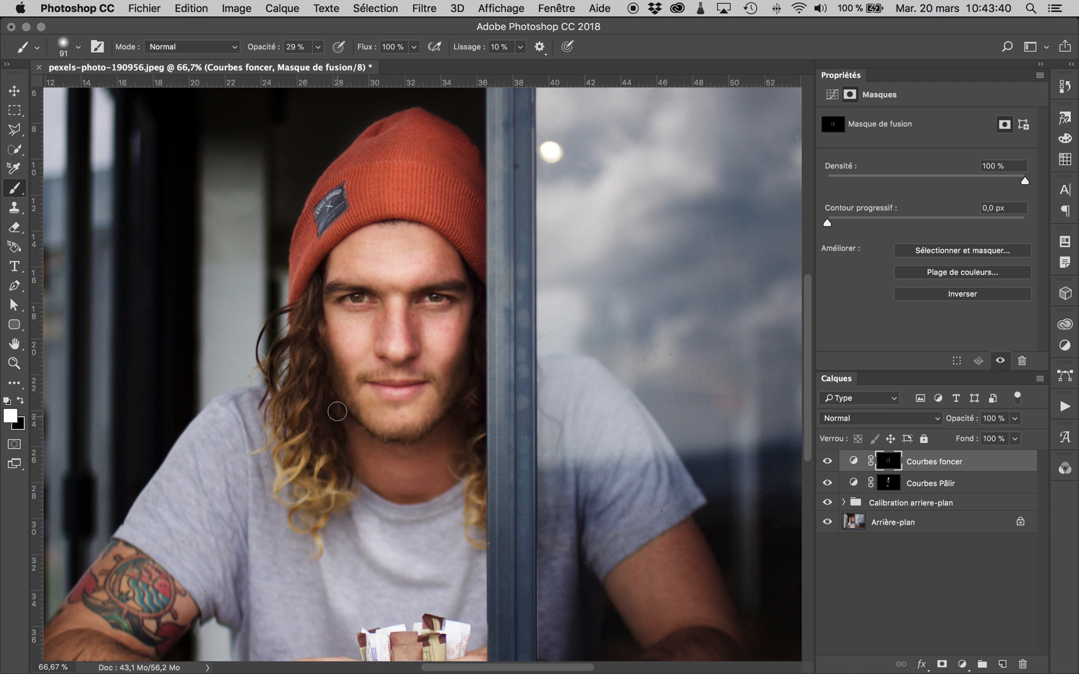
- Darken the T-shirt's folds and shaded sleeve area and the tattooed arm by brushing white on the "Courbes foncer" mask
{"action": "mouse_move", "coordinate": [421, 591]}
{"action": "left_mouse_down"}
{"action": "mouse_move", "coordinate": [368, 558]}
{"action": "mouse_move", "coordinate": [431, 586]}
{"action": "mouse_move", "coordinate": [353, 527]}
{"action": "mouse_move", "coordinate": [328, 640]}
{"action": "left_mouse_up"}
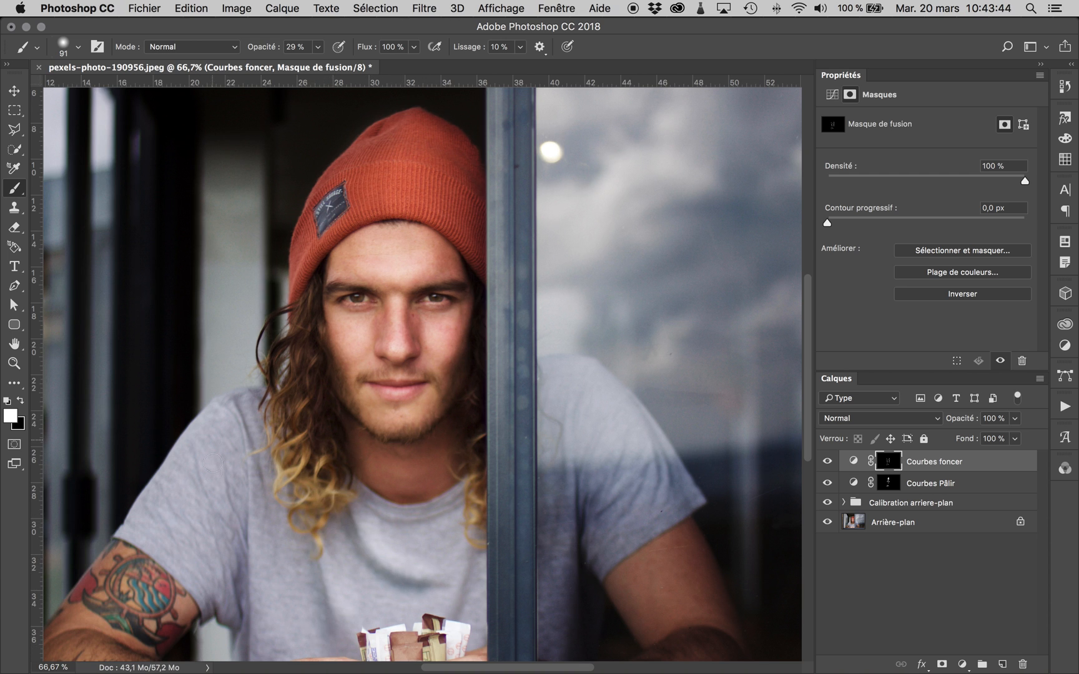
{"action": "left_click_drag", "start_coordinate": [243, 553], "coordinate": [239, 661]}
{"action": "left_click_drag", "start_coordinate": [252, 411], "coordinate": [257, 506]}
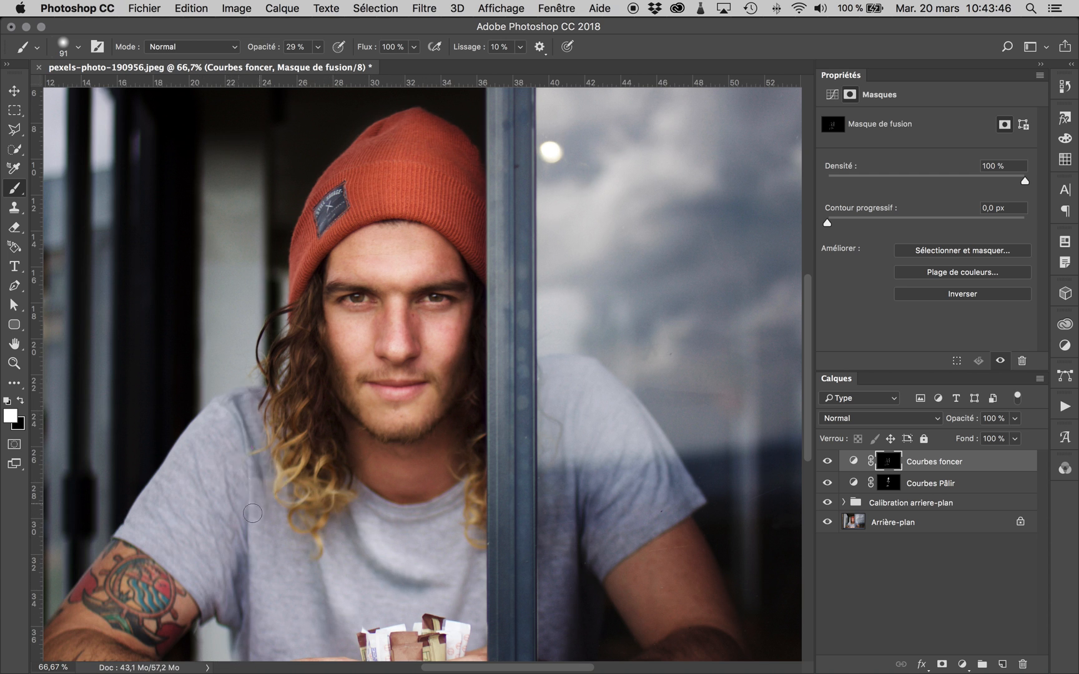
{"action": "mouse_move", "coordinate": [115, 553]}
{"action": "left_mouse_down"}
{"action": "mouse_move", "coordinate": [61, 611]}
{"action": "mouse_move", "coordinate": [77, 600]}
{"action": "mouse_move", "coordinate": [82, 636]}
{"action": "left_mouse_up"}
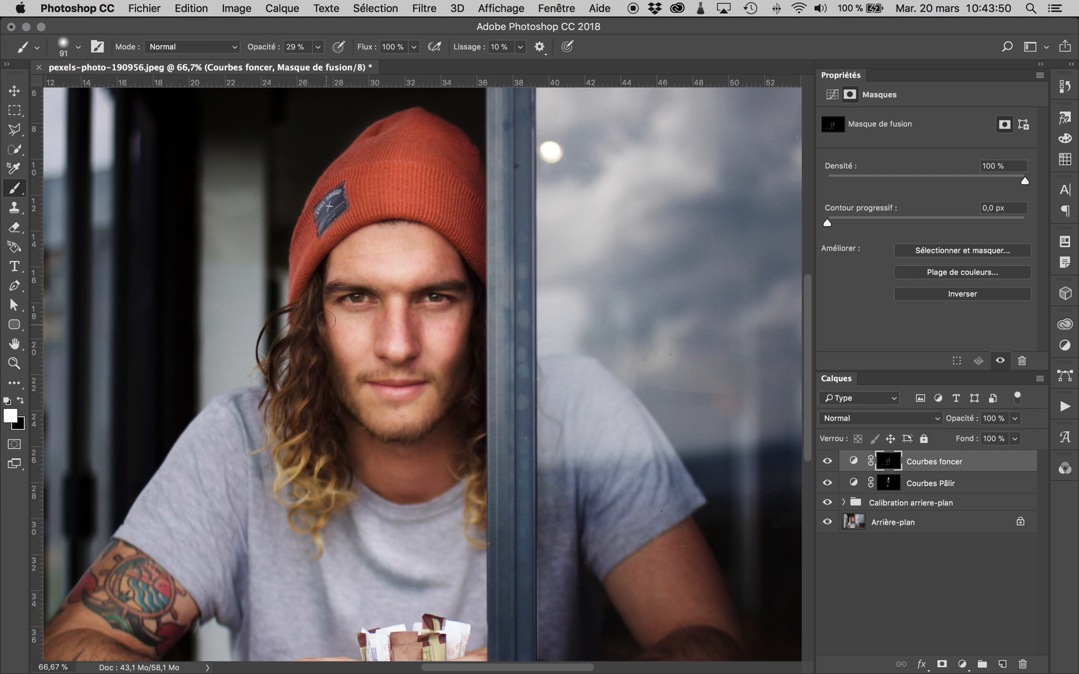
- Darken the side of the nose, the eye area and the shadow under the nose, using brush size 25 for the fine areas
{"action": "left_click_drag", "start_coordinate": [379, 309], "coordinate": [379, 341]}
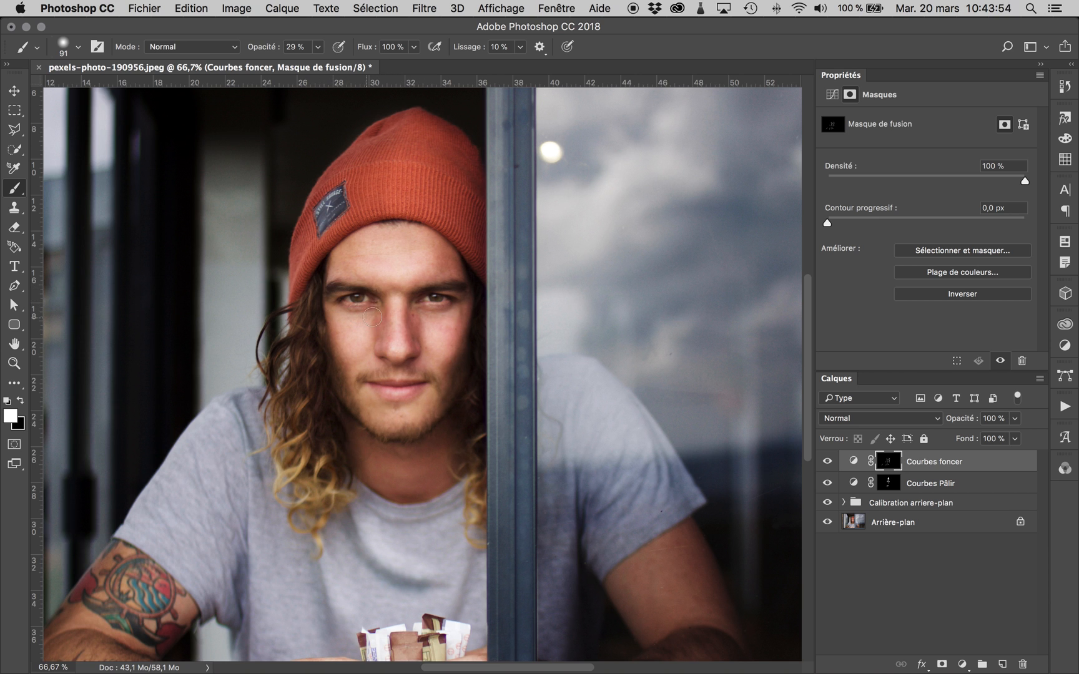
{"action": "key", "text": "super+plus"}
{"action": "key", "text": "super+plus"}
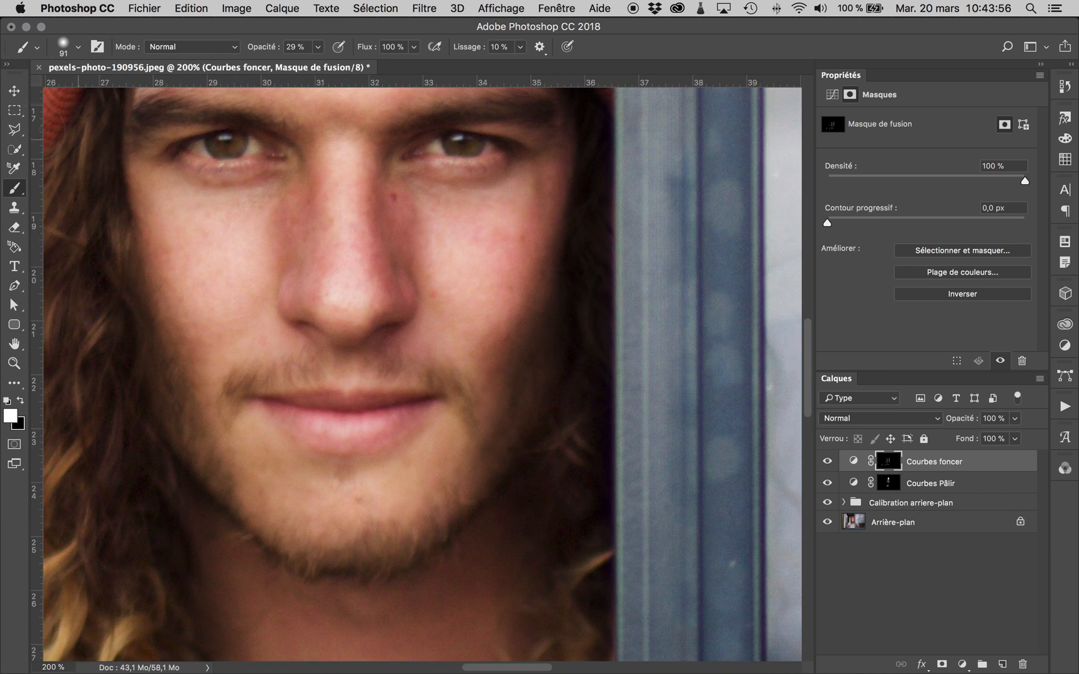
{"action": "mouse_move", "coordinate": [259, 239]}
{"action": "left_mouse_down"}
{"action": "mouse_move", "coordinate": [229, 279]}
{"action": "mouse_move", "coordinate": [219, 320]}
{"action": "mouse_move", "coordinate": [170, 253]}
{"action": "mouse_move", "coordinate": [161, 246]}
{"action": "mouse_move", "coordinate": [166, 279]}
{"action": "mouse_move", "coordinate": [133, 229]}
{"action": "mouse_move", "coordinate": [161, 241]}
{"action": "mouse_move", "coordinate": [133, 233]}
{"action": "left_mouse_up"}
{"action": "mouse_move", "coordinate": [225, 150]}
{"action": "left_mouse_down"}
{"action": "mouse_move", "coordinate": [217, 153]}
{"action": "mouse_move", "coordinate": [220, 134]}
{"action": "mouse_move", "coordinate": [160, 148]}
{"action": "left_mouse_up"}
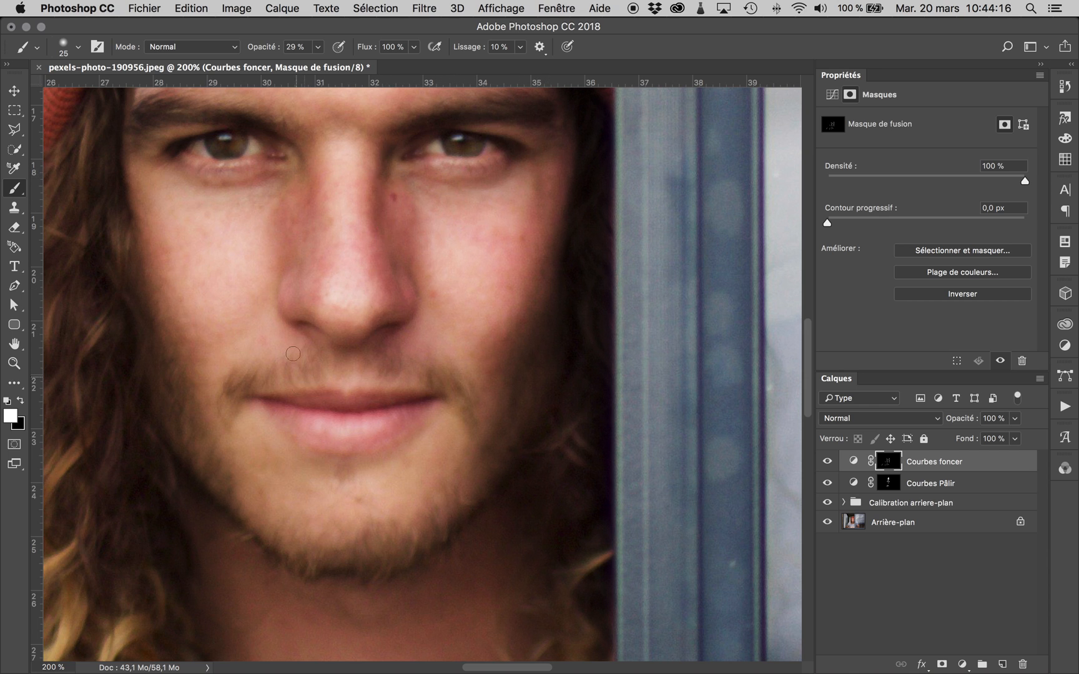
{"action": "mouse_move", "coordinate": [298, 322]}
{"action": "left_mouse_down"}
{"action": "mouse_move", "coordinate": [322, 340]}
{"action": "mouse_move", "coordinate": [360, 345]}
{"action": "left_mouse_up"}
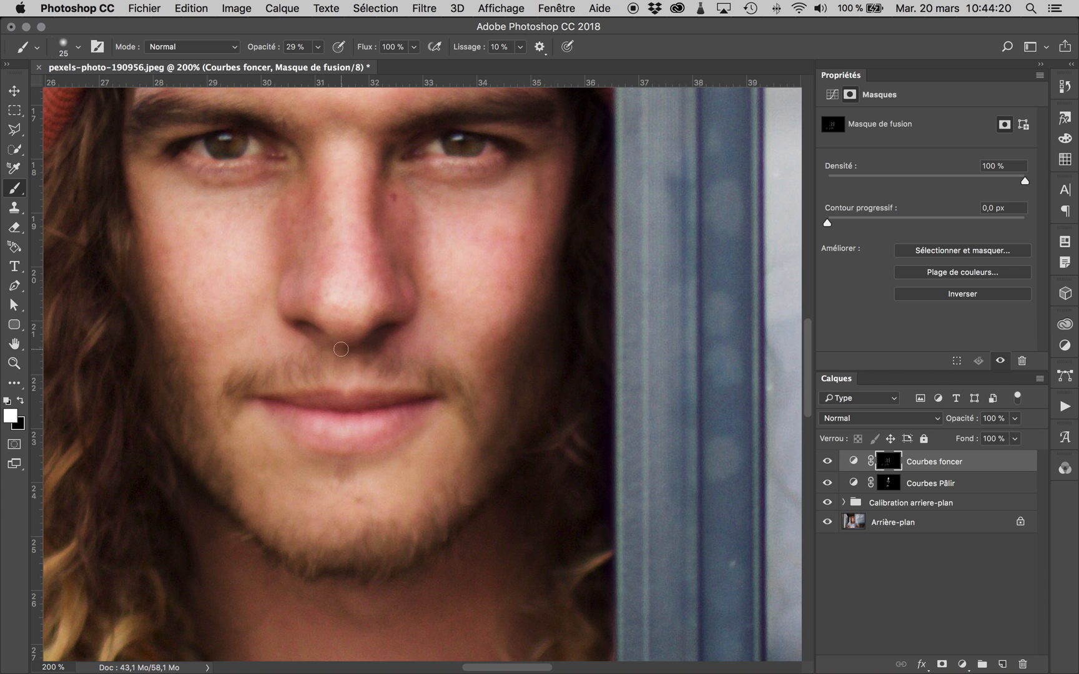
- Switch to black and brush back part of the darkening between the nose and mouth on the "Courbes foncer" mask
{"action": "key", "text": "super+minus"}
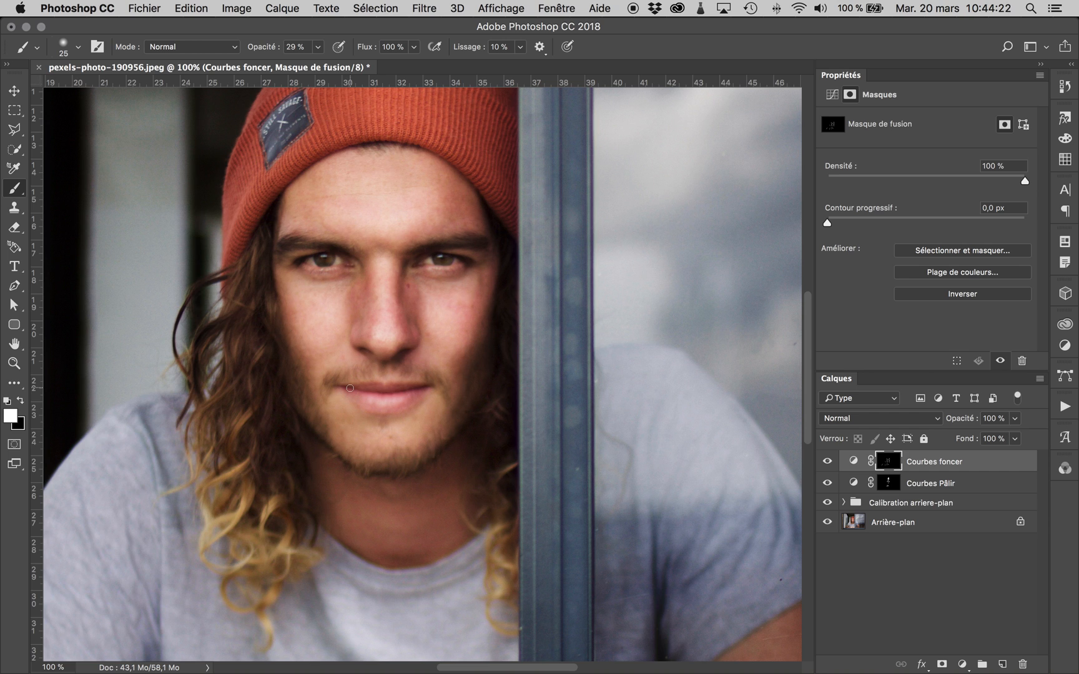
{"action": "left_click", "coordinate": [22, 403]}
{"action": "mouse_move", "coordinate": [395, 361]}
{"action": "left_mouse_down"}
{"action": "mouse_move", "coordinate": [358, 356]}
{"action": "mouse_move", "coordinate": [413, 359]}
{"action": "left_mouse_up"}
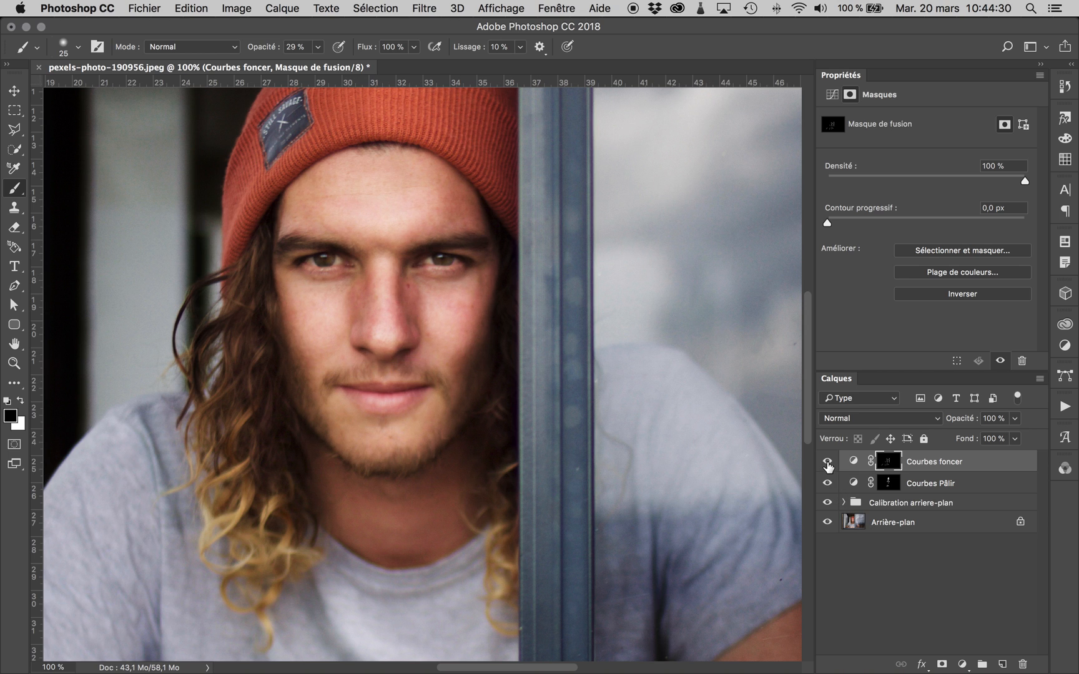
- Compare the portrait with and without the "Courbes foncer" layer, at closer and wider views
{"action": "left_click", "coordinate": [828, 462]}
{"action": "left_click", "coordinate": [828, 462]}
{"action": "left_click", "coordinate": [828, 462]}
{"action": "left_click", "coordinate": [828, 462]}
{"action": "left_click", "coordinate": [828, 463]}
{"action": "left_click", "coordinate": [828, 462]}
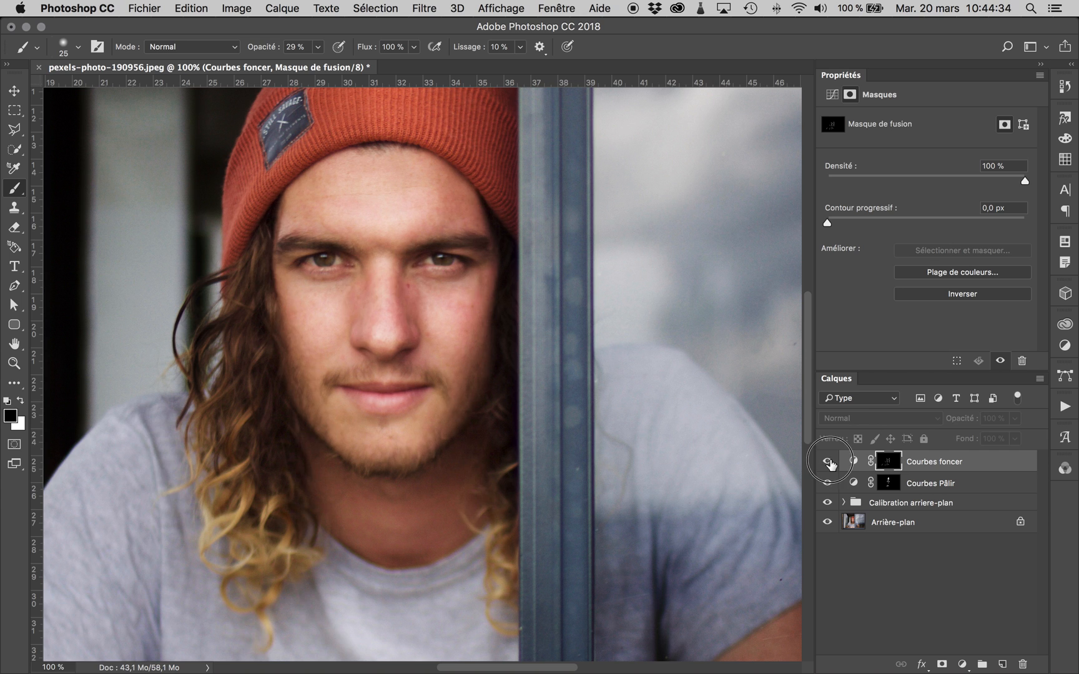
{"action": "key", "text": "super+minus"}
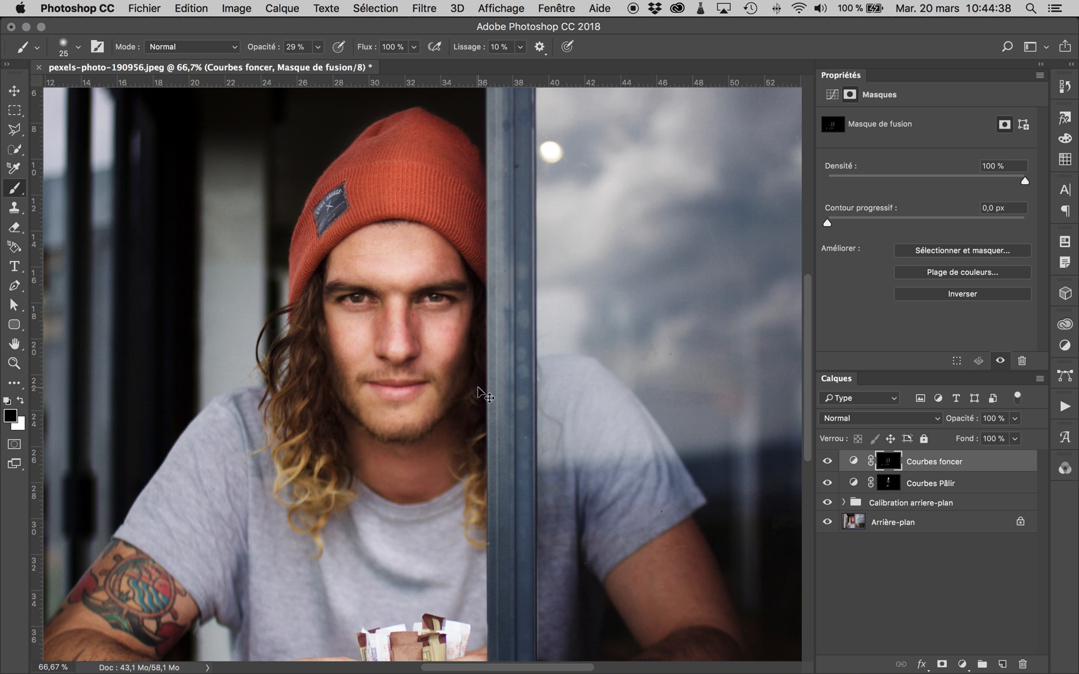
{"action": "key", "text": "super+plus"}
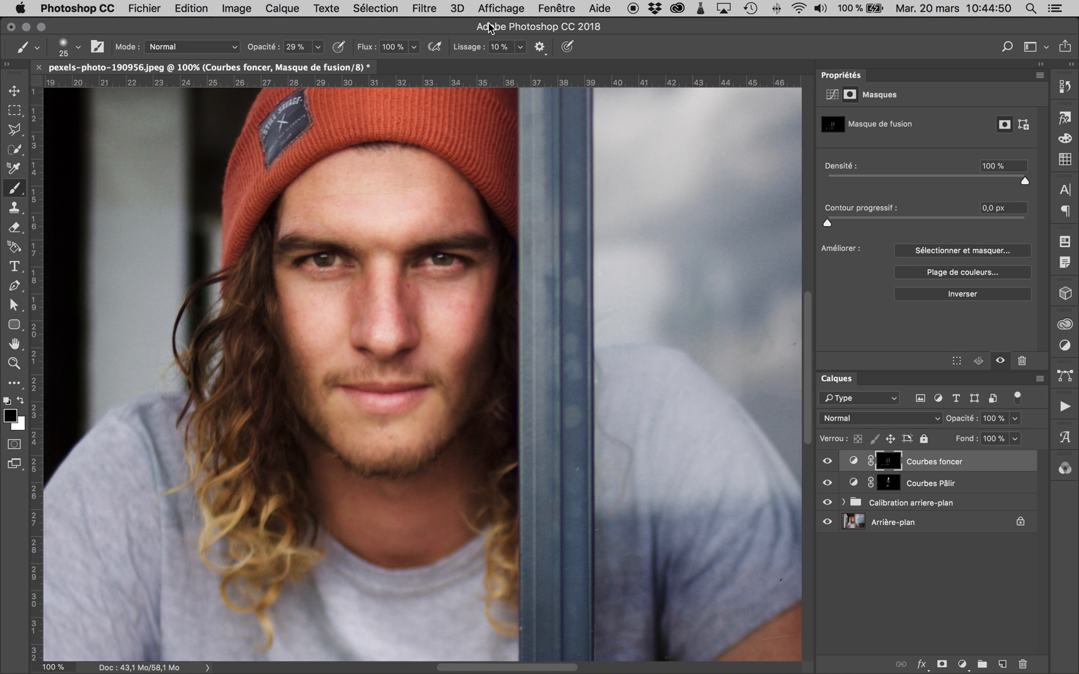
- Start the Add Noise filter on the "Courbes foncer" mask with an amount of 23.62% and compare the portrait with and without the preview
{"action": "left_click", "coordinate": [430, 8]}
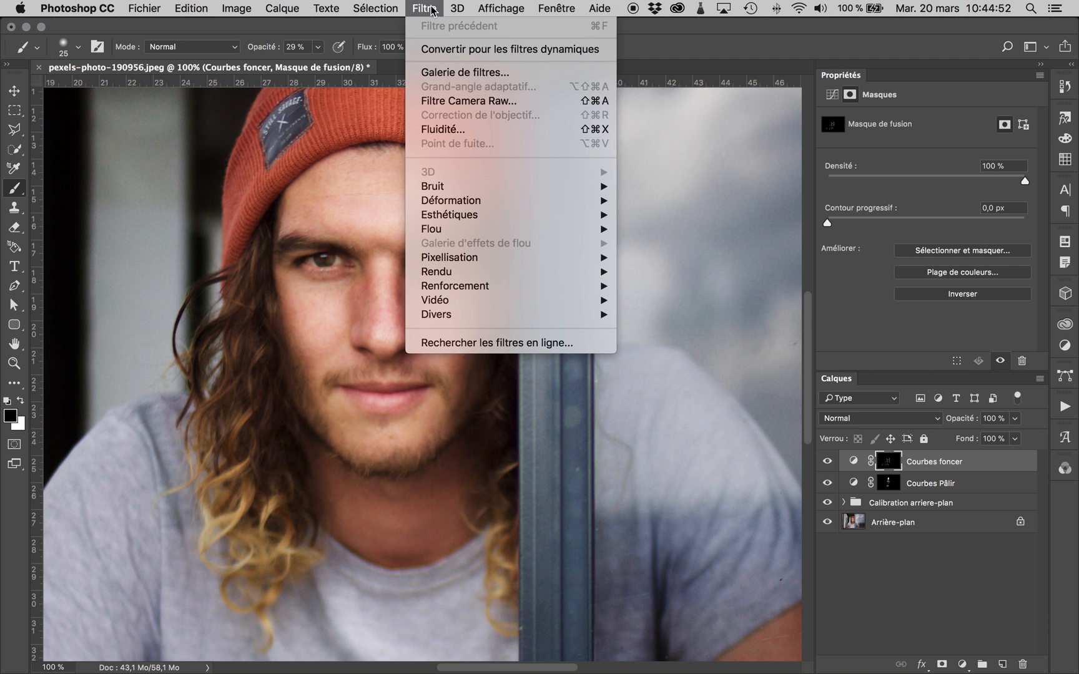
{"action": "mouse_move", "coordinate": [566, 188]}
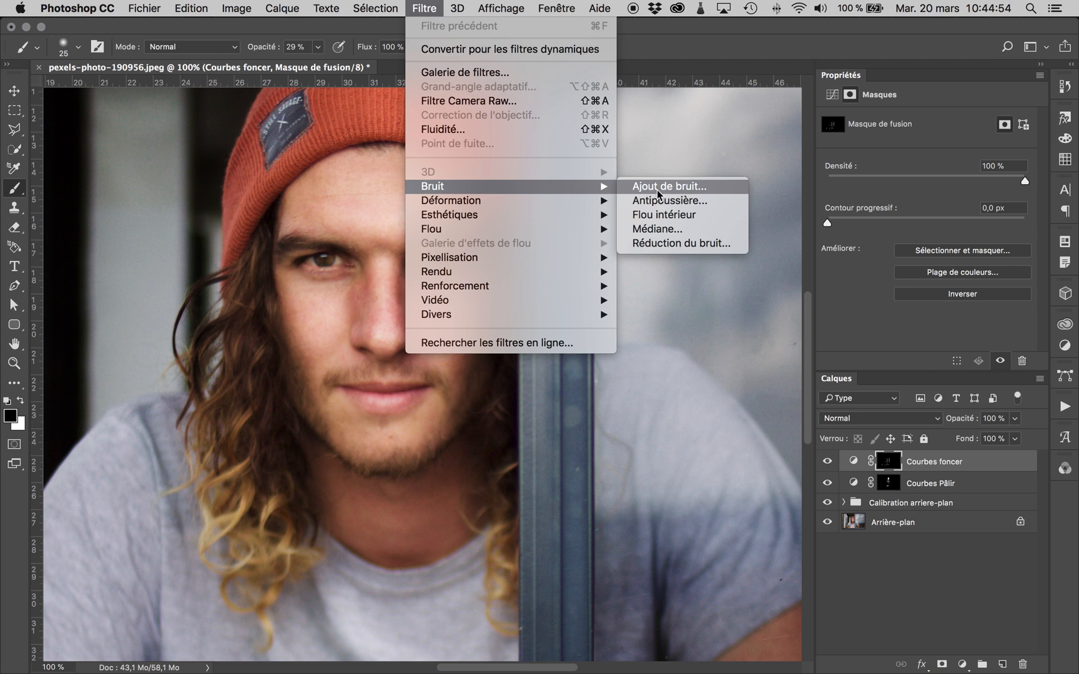
{"action": "left_click", "coordinate": [716, 186]}
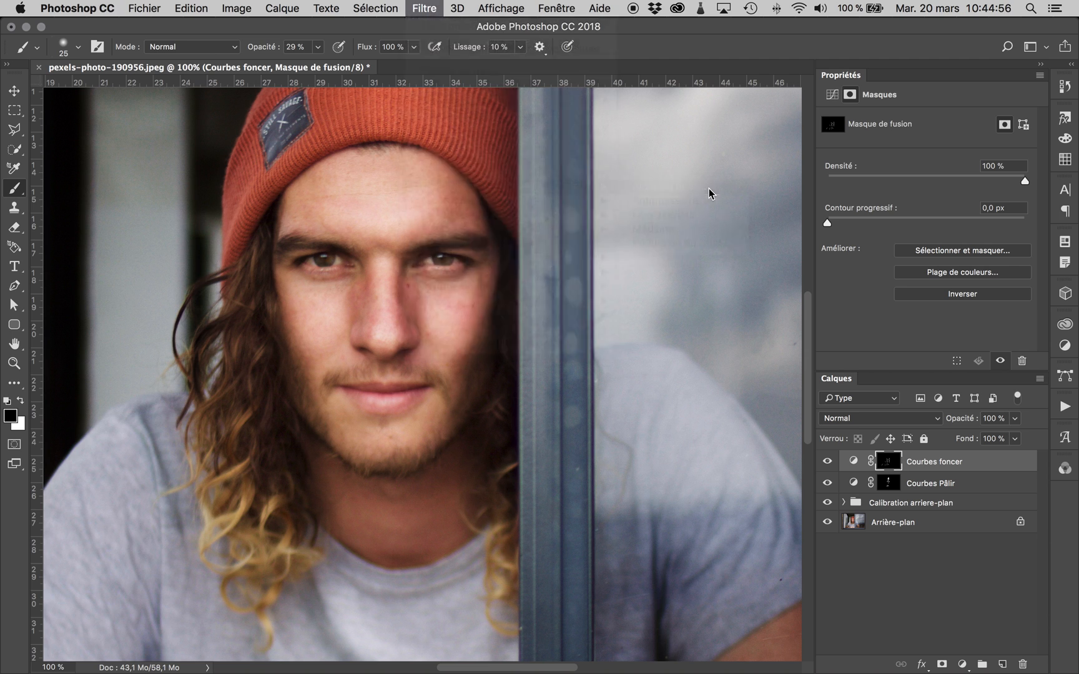
{"action": "left_click_drag", "start_coordinate": [578, 161], "coordinate": [777, 162]}
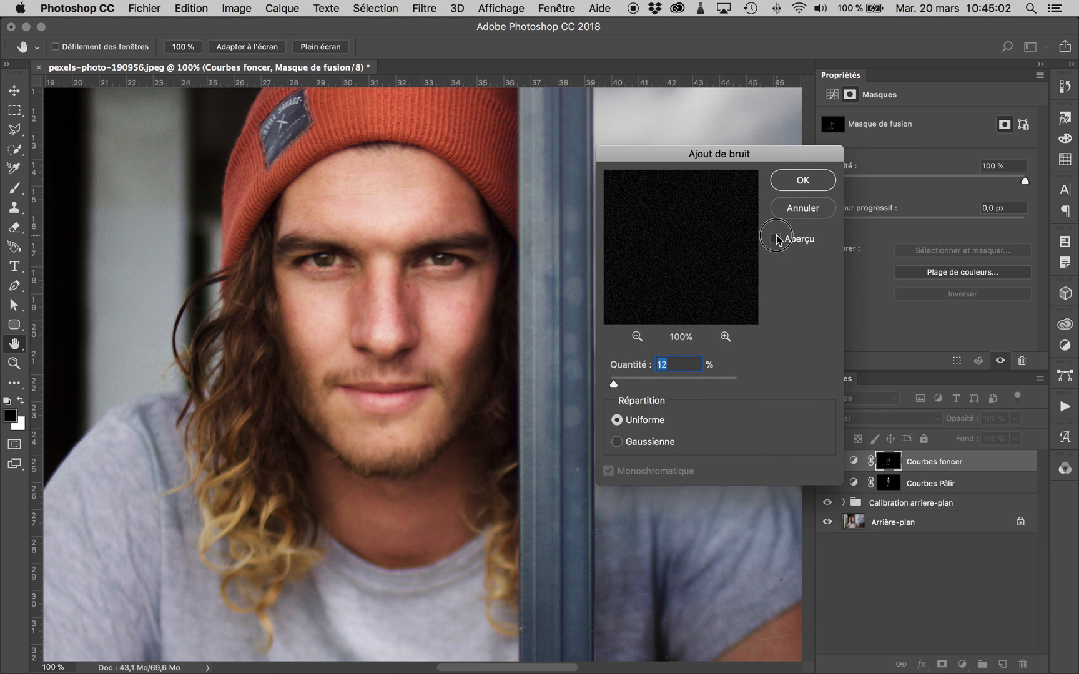
{"action": "left_click_drag", "start_coordinate": [614, 383], "coordinate": [619, 383]}
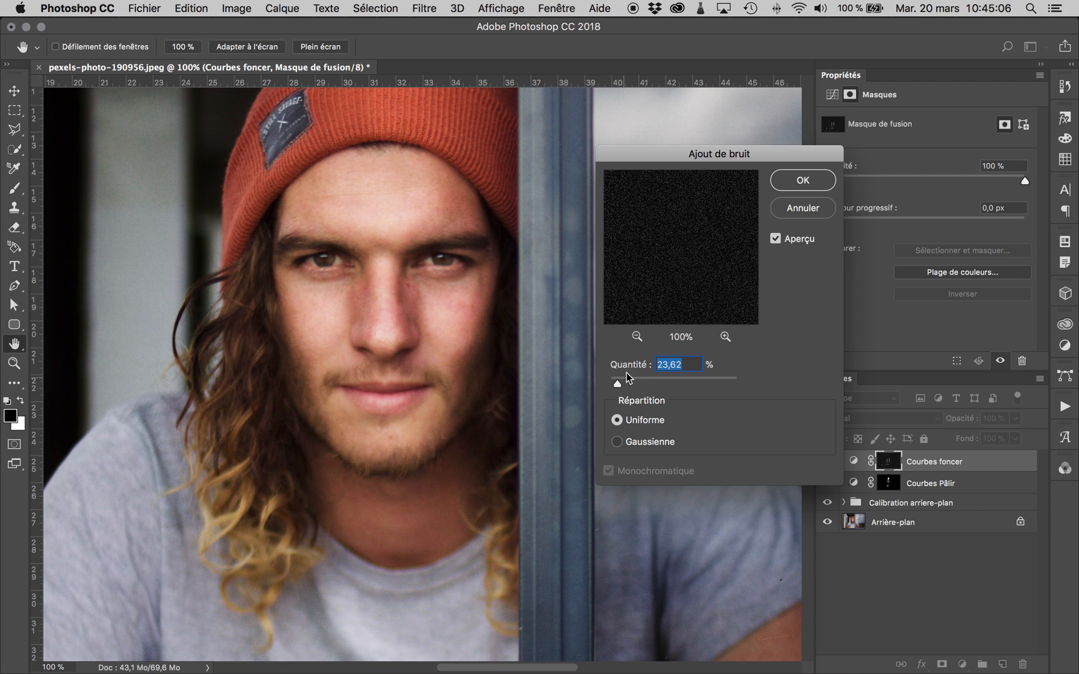
{"action": "left_click", "coordinate": [775, 239]}
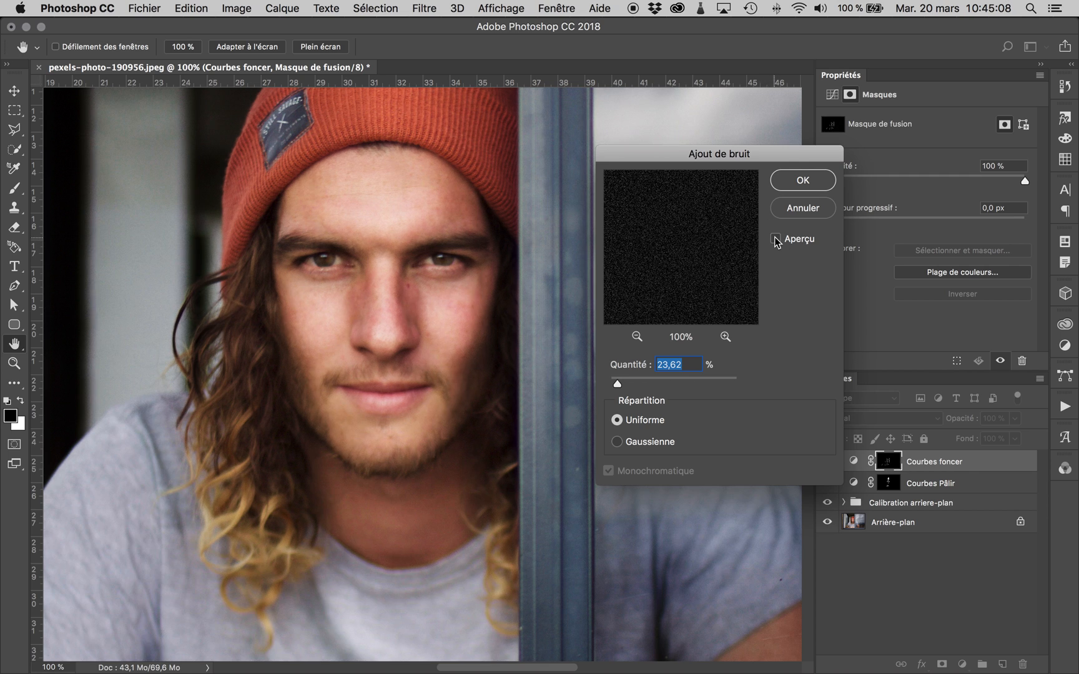
{"action": "left_click", "coordinate": [776, 239]}
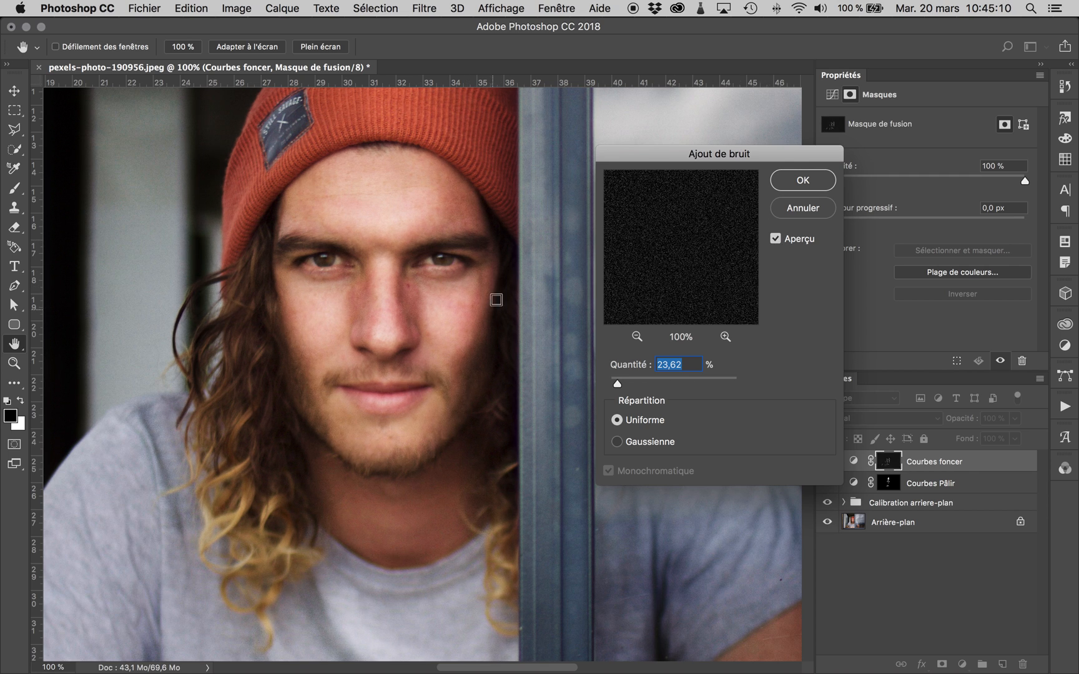
- Lower the noise amount to 11.86% with uniform distribution, check the preview and apply it to the "Courbes foncer" mask
{"action": "left_click_drag", "start_coordinate": [615, 382], "coordinate": [615, 385]}
{"action": "left_click_drag", "start_coordinate": [616, 384], "coordinate": [613, 385]}
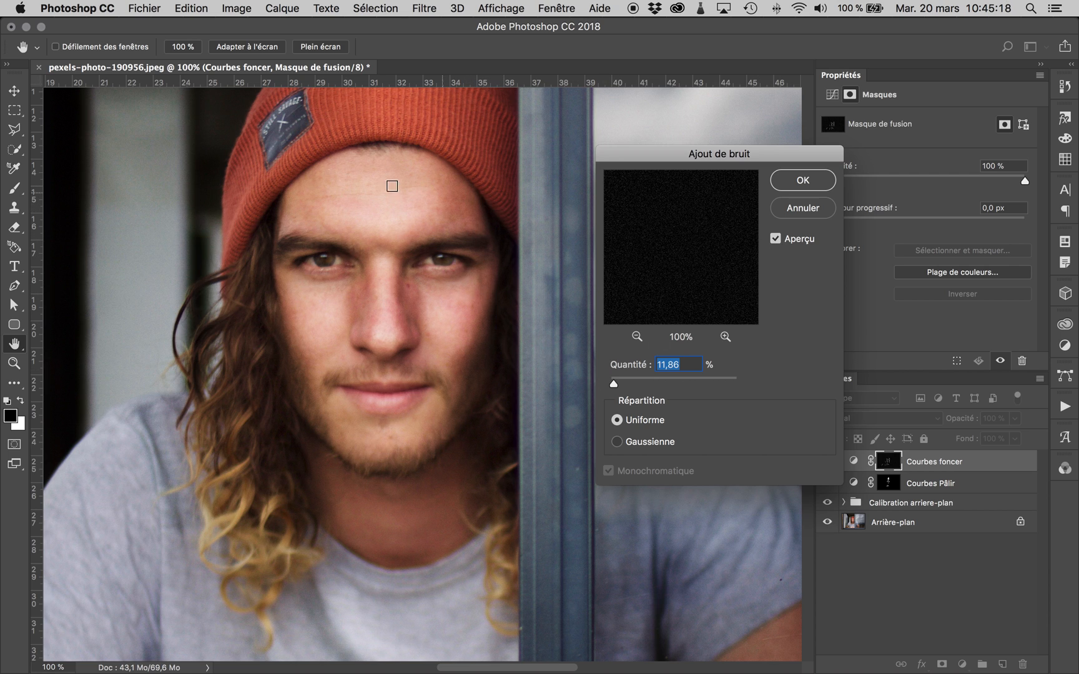
{"action": "left_click", "coordinate": [776, 239]}
{"action": "left_click", "coordinate": [818, 183]}
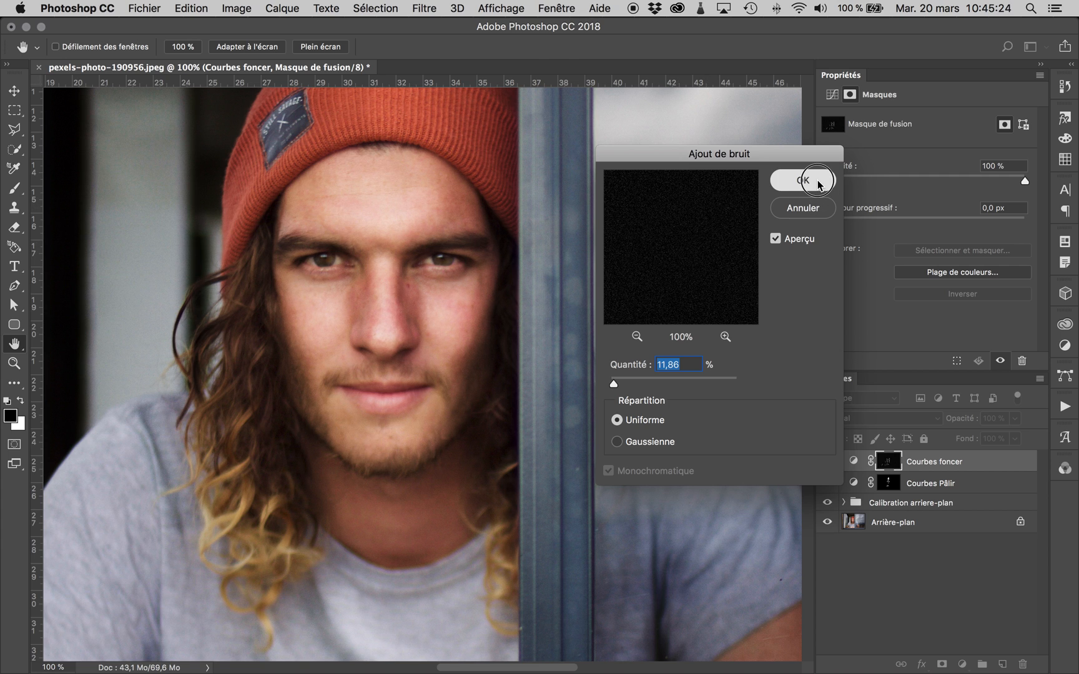
- Apply the same Add Noise filter again to the "Courbes Pâlir" layer mask
{"action": "left_click", "coordinate": [888, 482]}
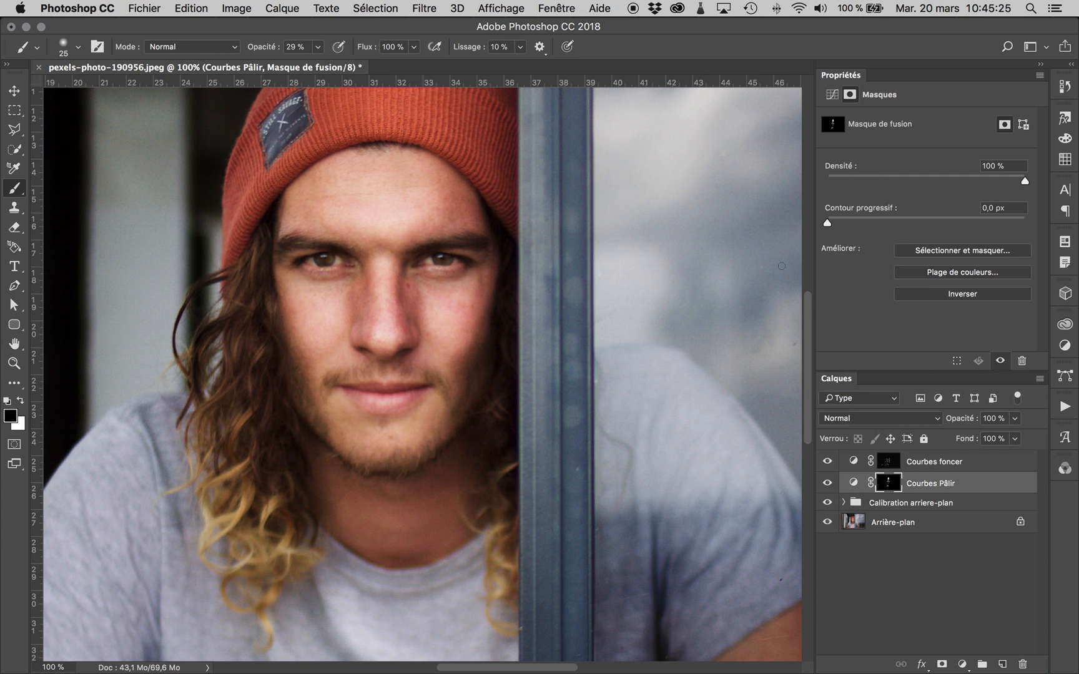
{"action": "left_click", "coordinate": [433, 5]}
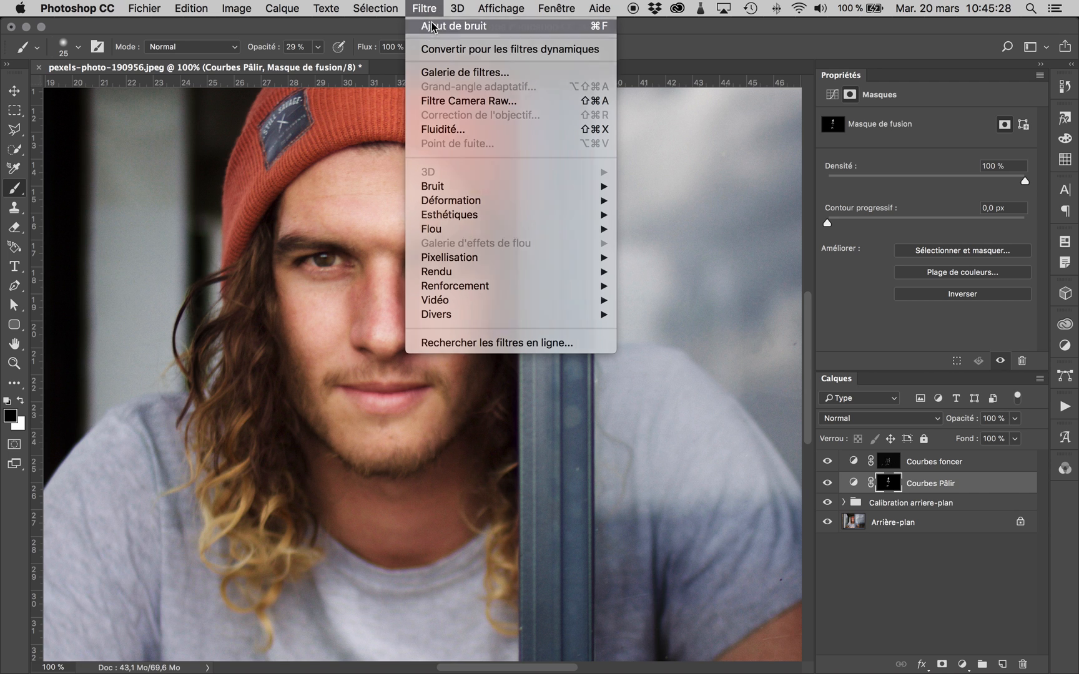
{"action": "left_click", "coordinate": [437, 27]}
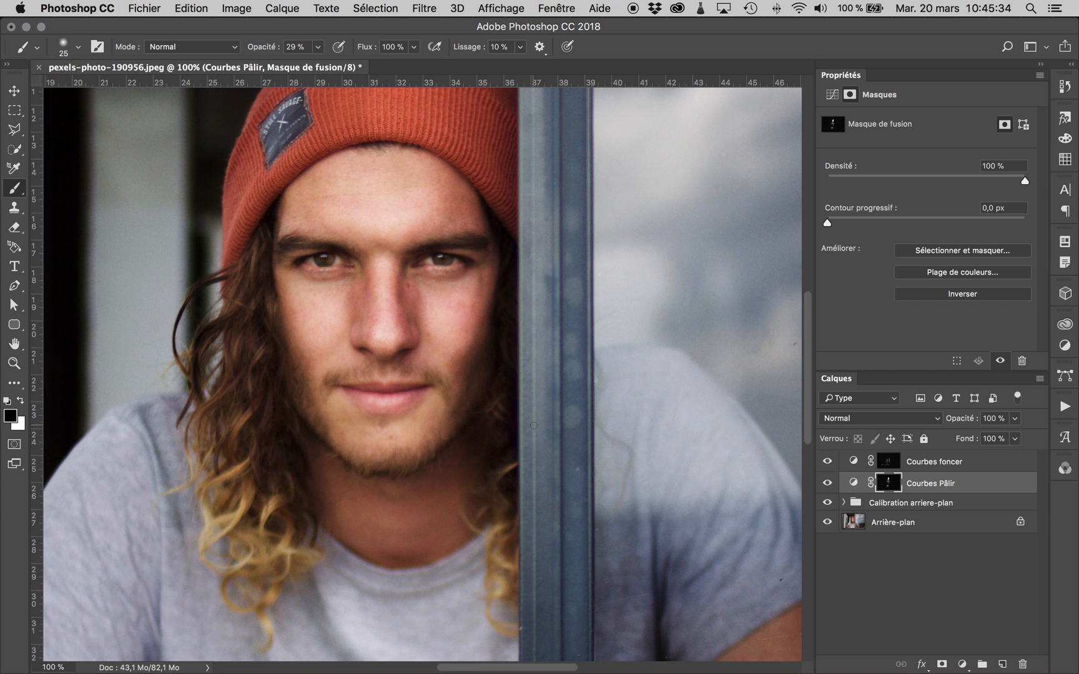
- Compare the portrait with and without the "Courbes foncer" and "Courbes Pâlir" layers at a wider view
{"action": "key", "text": "super+minus"}
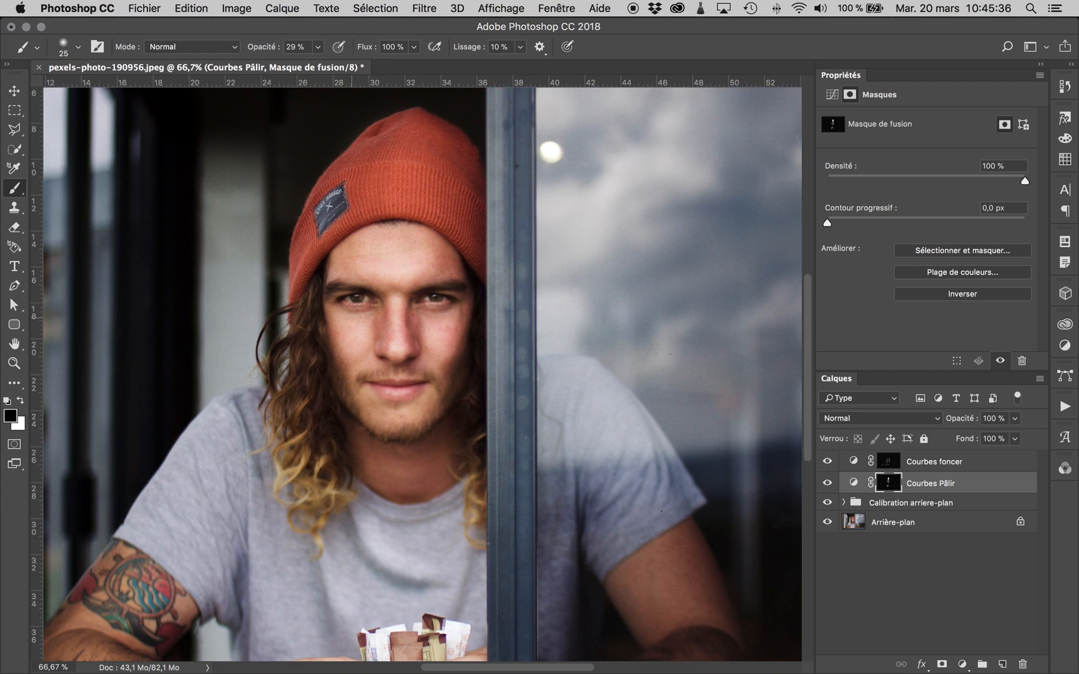
{"action": "left_click", "coordinate": [827, 482]}
{"action": "left_click", "coordinate": [827, 462]}
{"action": "left_click_drag", "start_coordinate": [824, 461], "coordinate": [827, 456]}
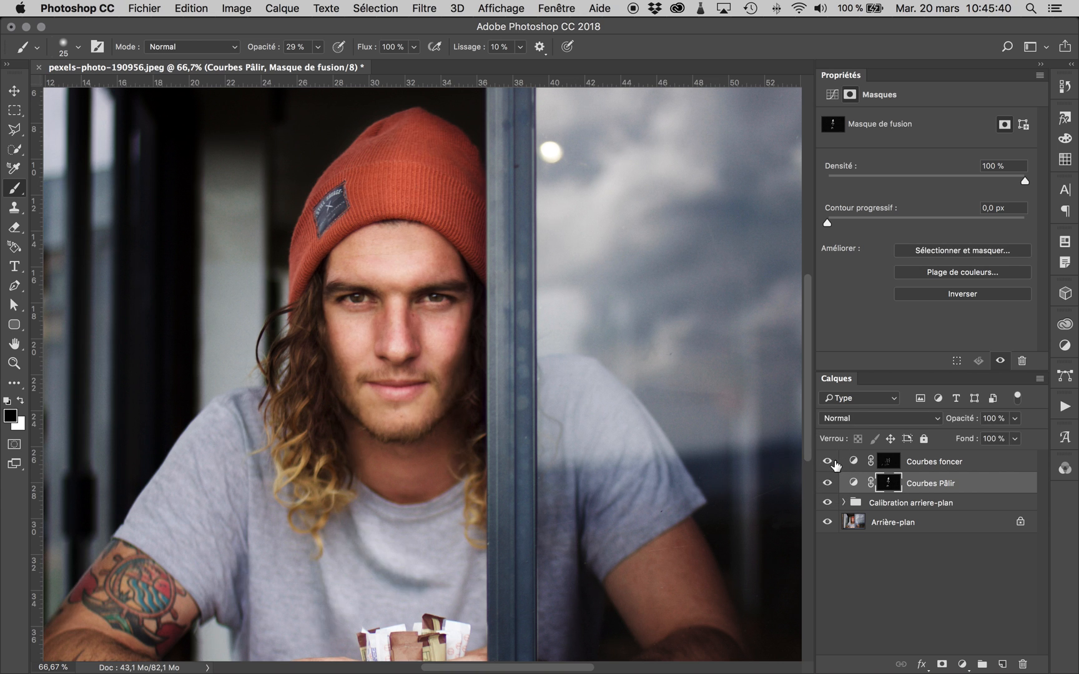